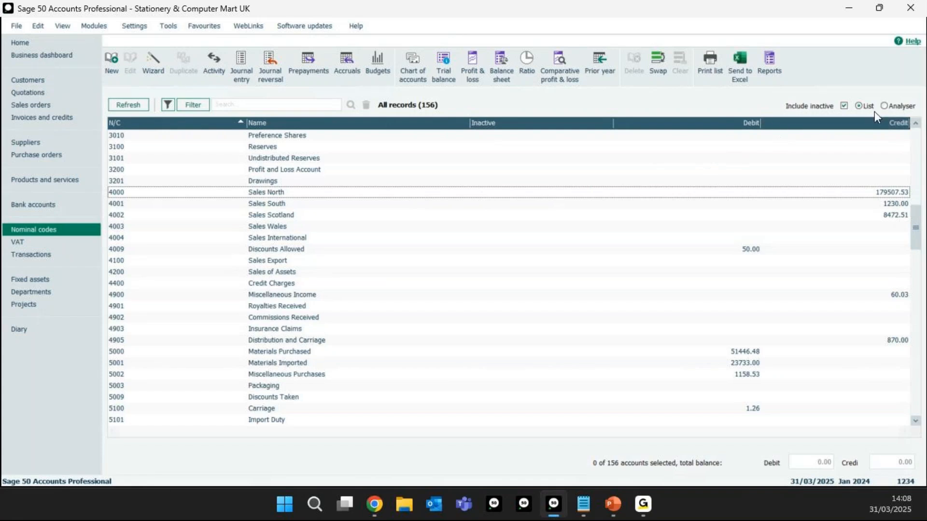
Step: Examine the Product Sales accounts under Total Sales in the Analyser layout and return to the list layout
left_click(884, 106)
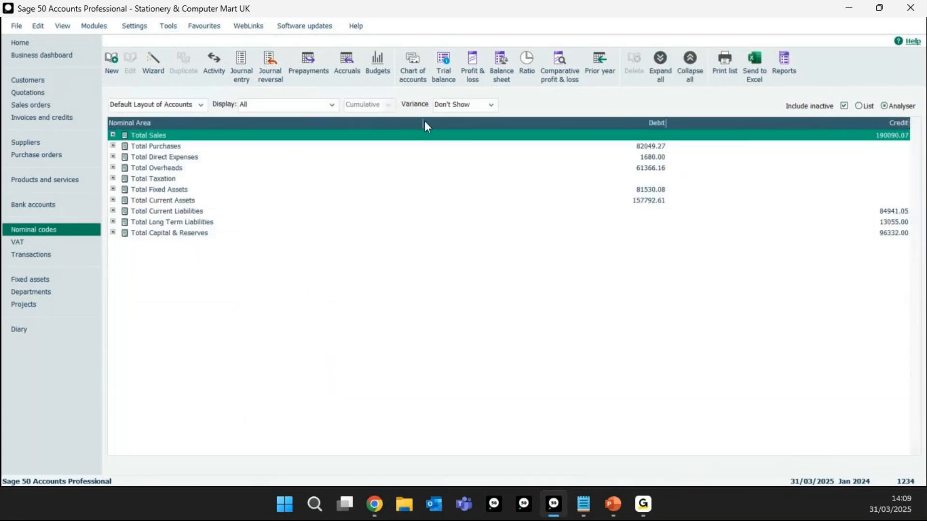
left_click(112, 136)
left_click(124, 146)
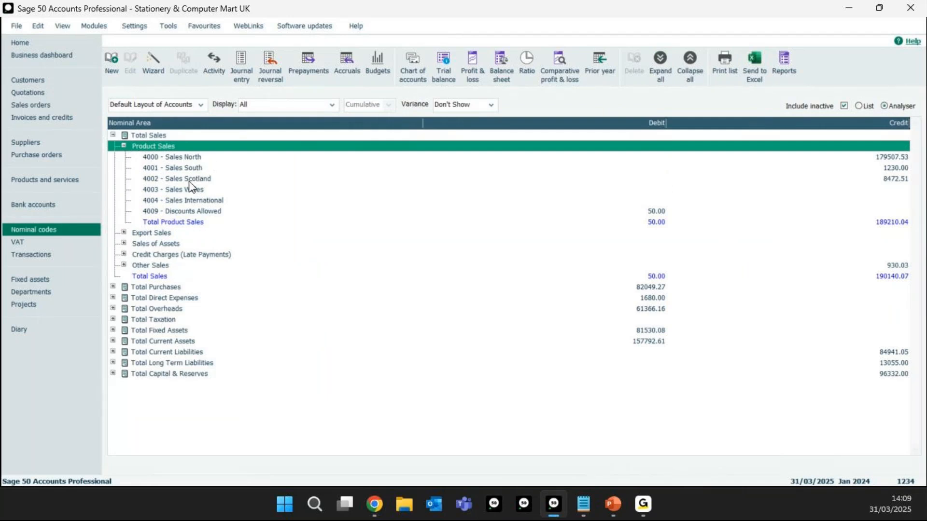
left_click(124, 233)
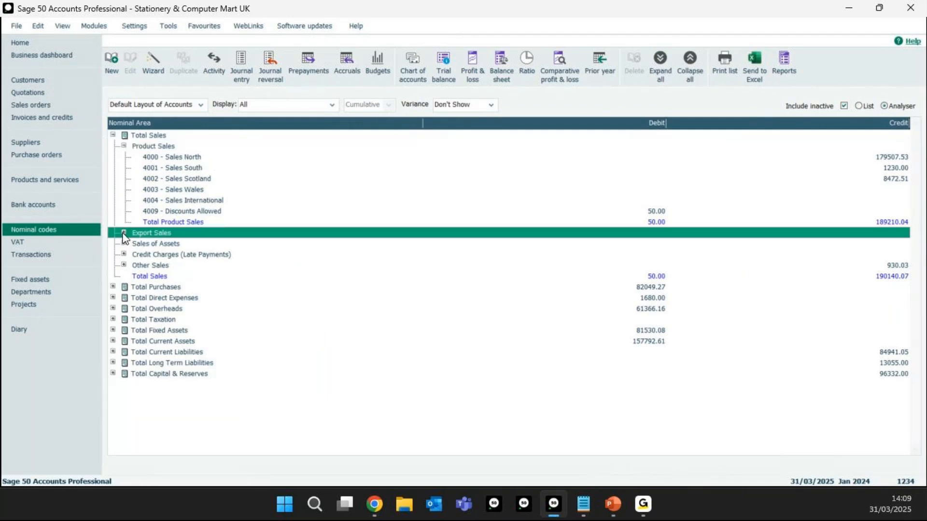
left_click(124, 232)
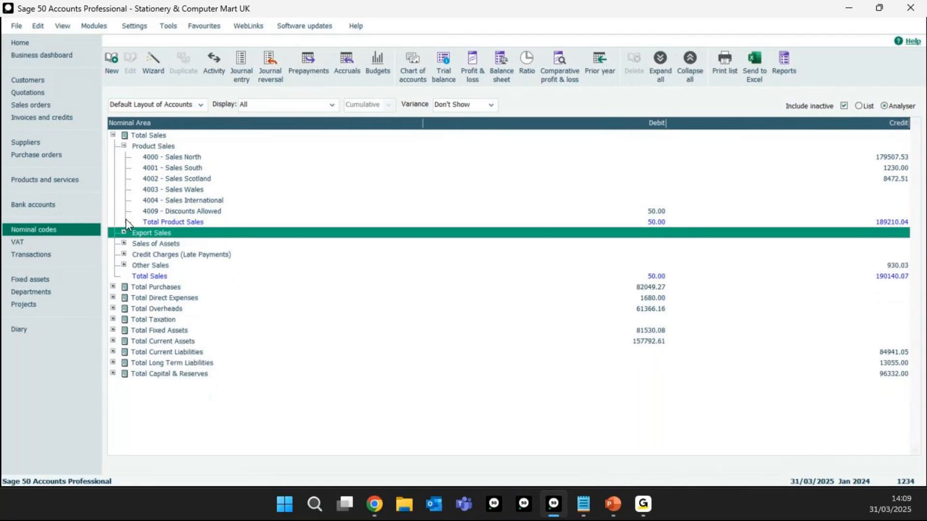
left_click(113, 135)
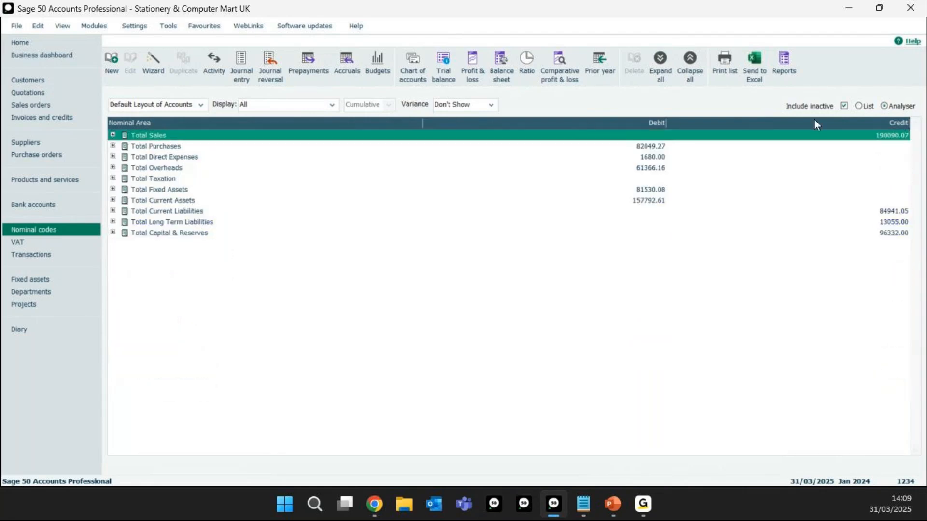
left_click(859, 107)
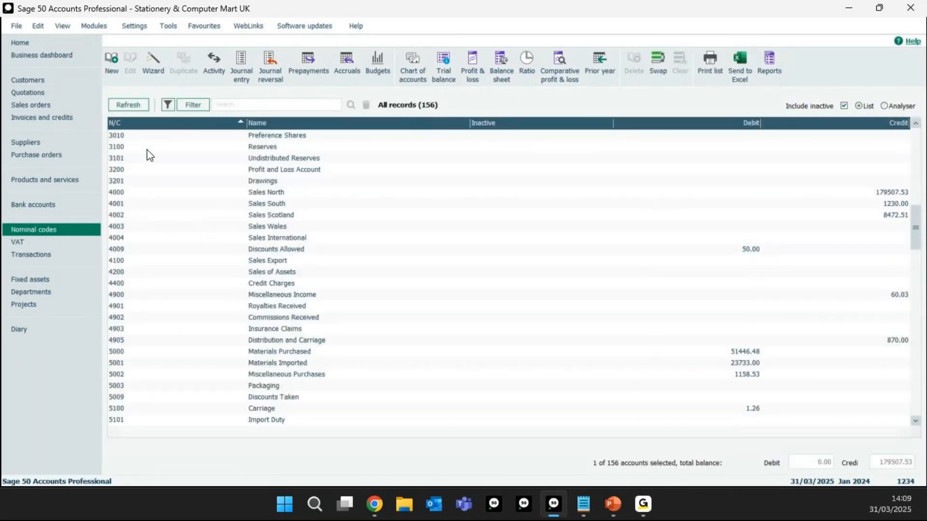
Step: Select and deselect the Sales North and Sales South records, and try swapping and clearing the selection of all records
left_click(153, 192)
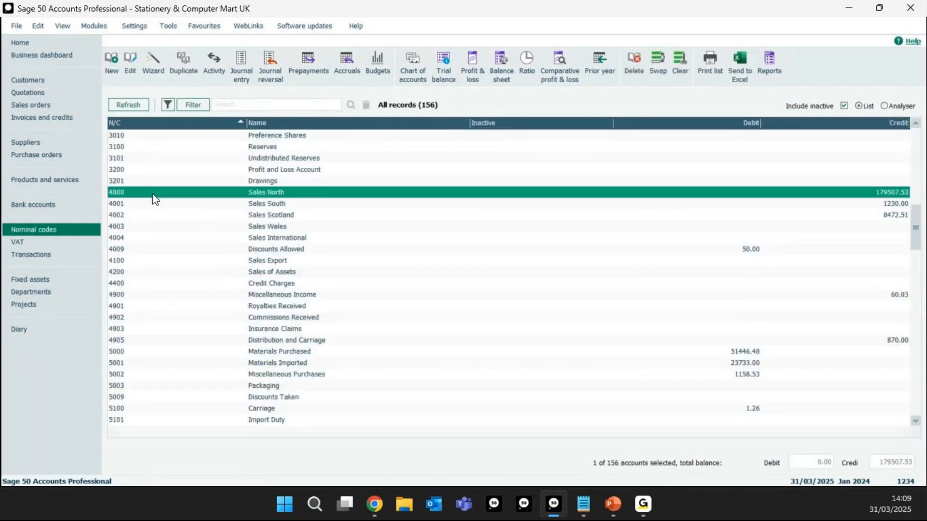
left_click(147, 204)
left_click(147, 193)
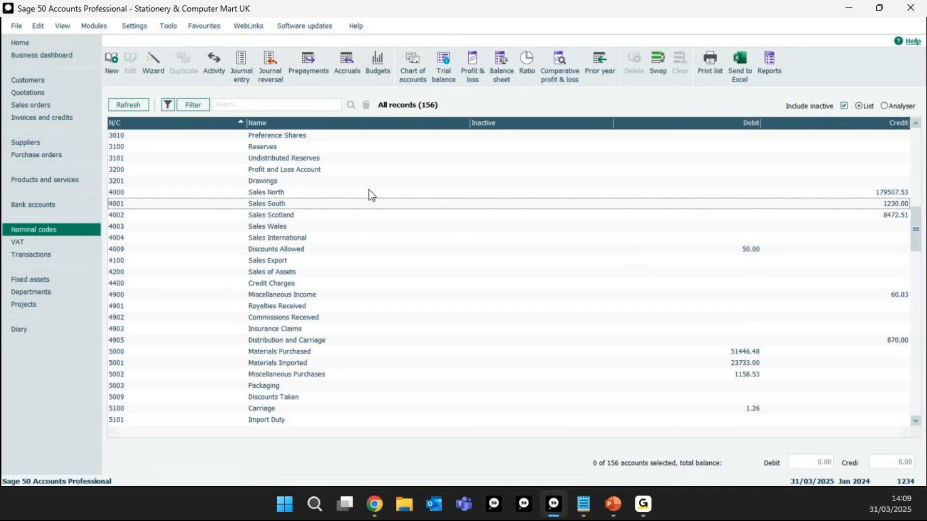
left_click(661, 65)
left_click(682, 64)
left_click(662, 66)
left_click(681, 70)
Step: Mark the ends of the sales code range by selecting and deselecting 4000 Sales North and 4905 Distribution and Carriage
left_click(123, 193)
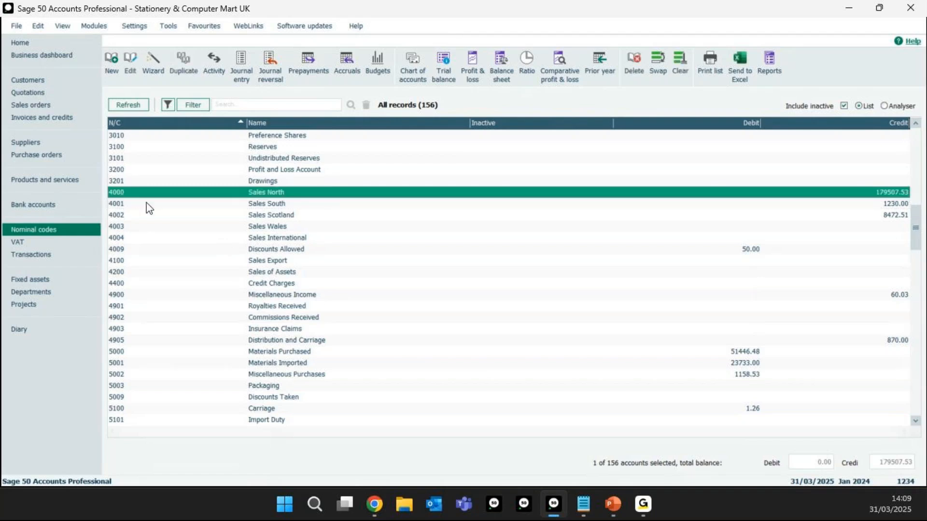
left_click(125, 342)
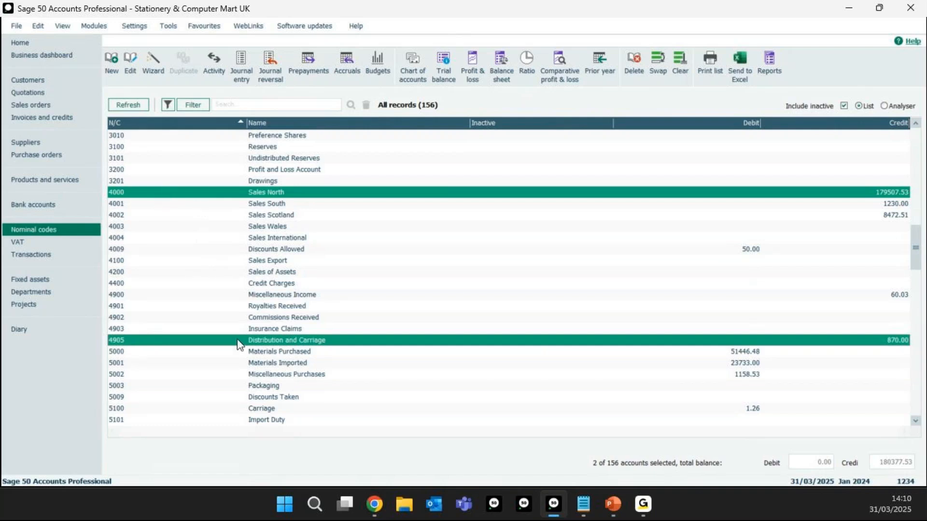
left_click(117, 192)
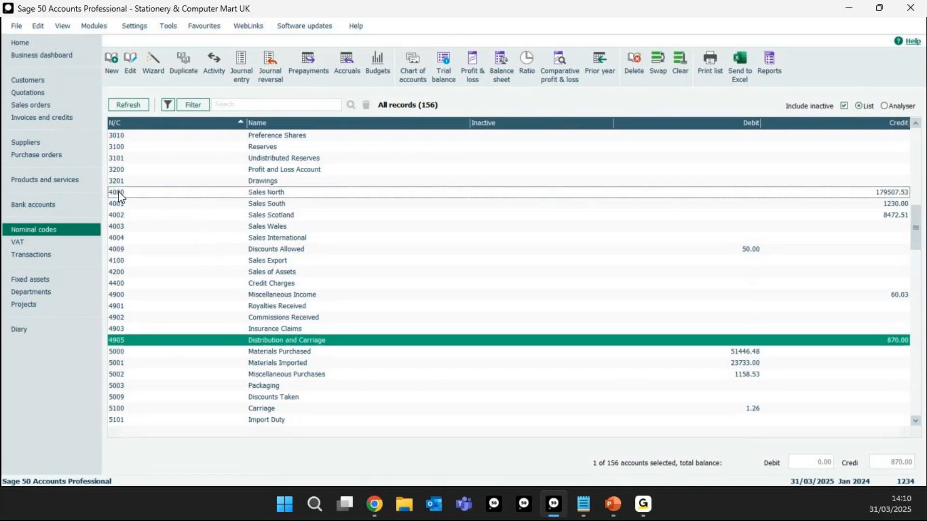
left_click(147, 344)
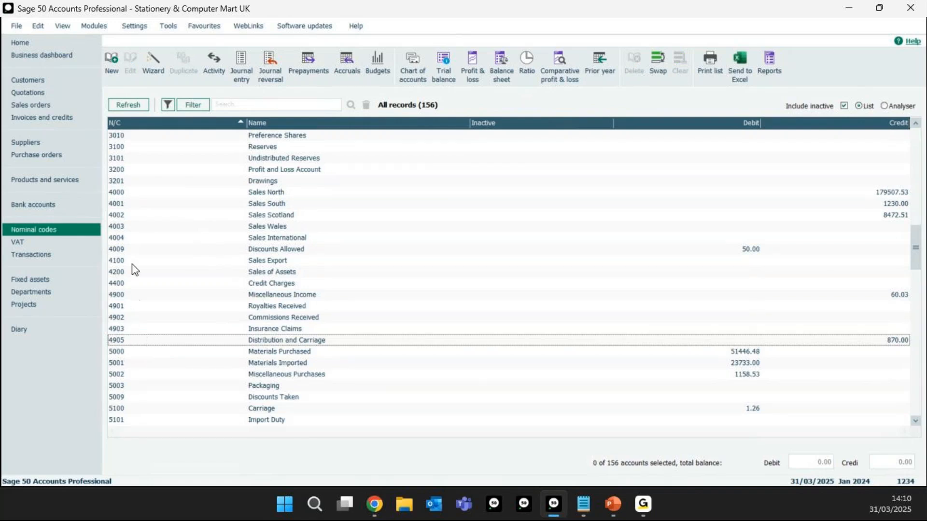
left_click(126, 194)
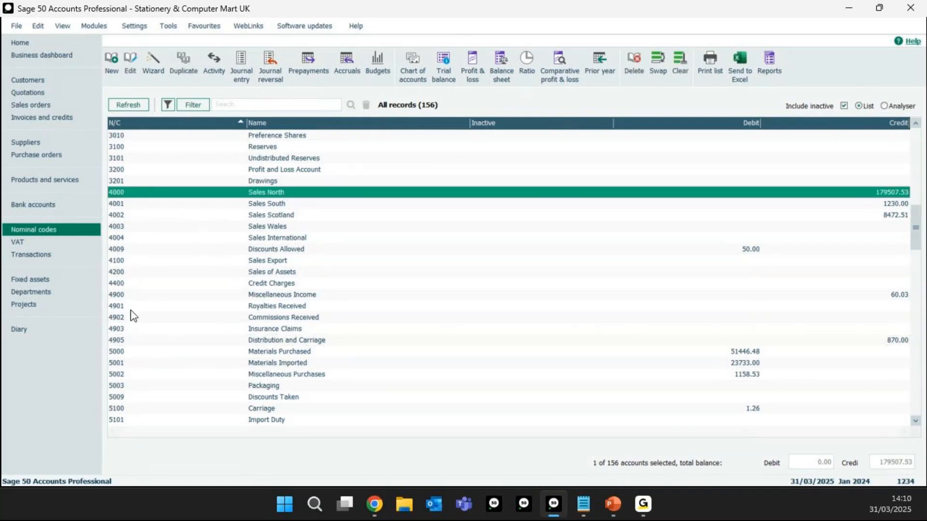
left_click(125, 342)
left_click(128, 193)
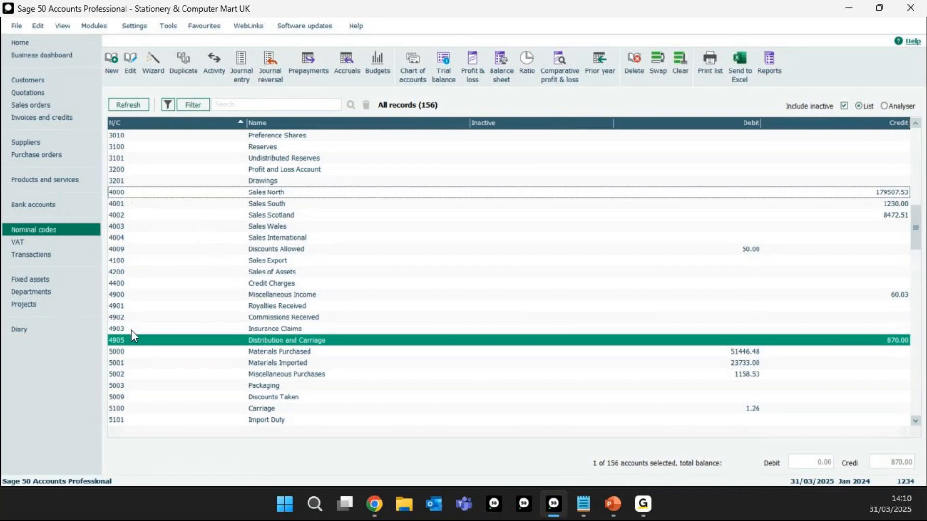
left_click(132, 340)
left_click(134, 195)
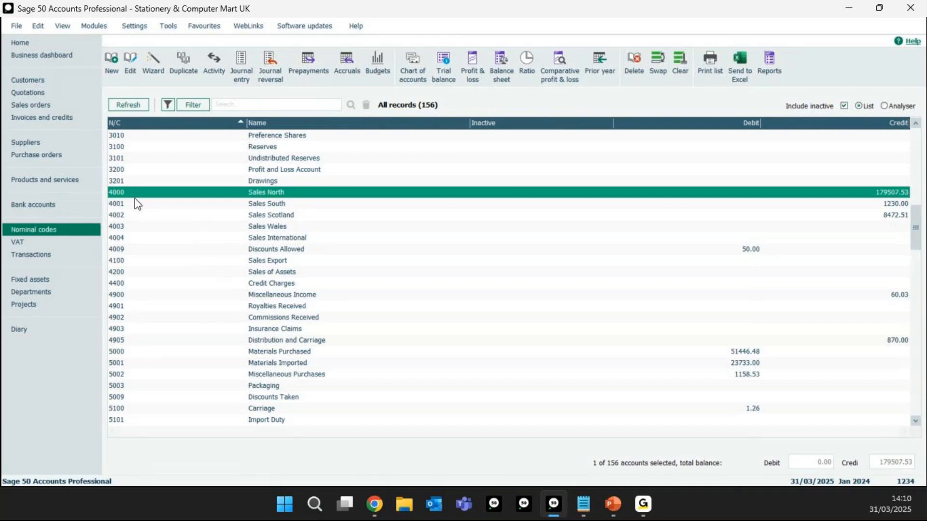
left_click(151, 196)
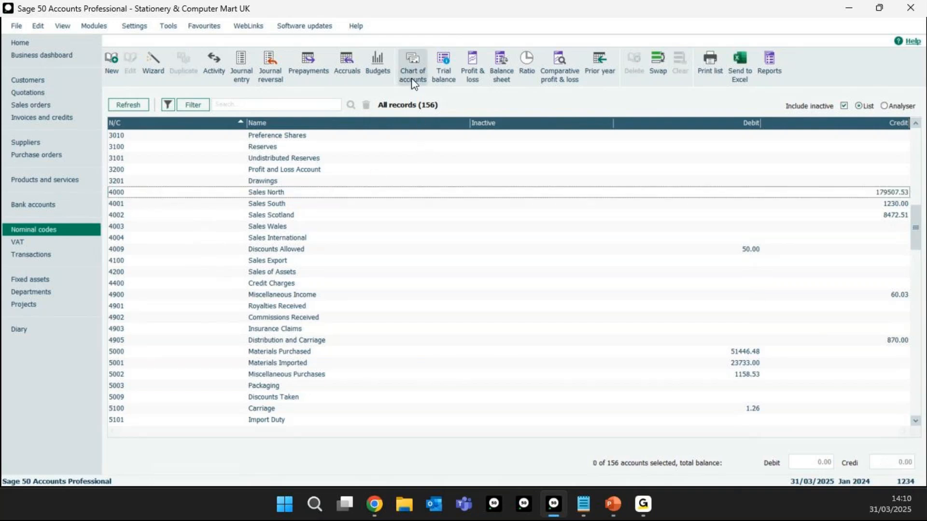
Step: Open the Default Layout of Accounts in the chart of accounts and compare its Profit & Loss and Balance Sheet sections
left_click(410, 64)
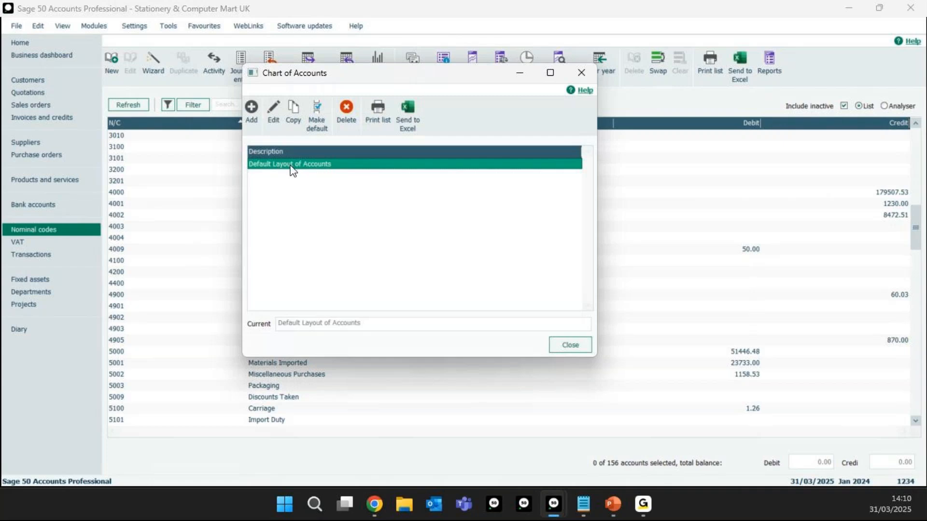
left_click(275, 111)
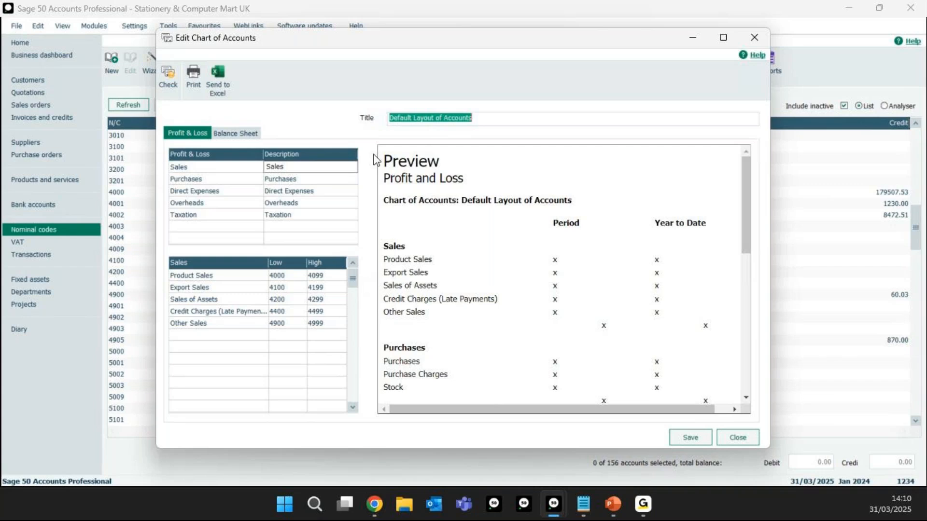
left_click(231, 137)
left_click(197, 136)
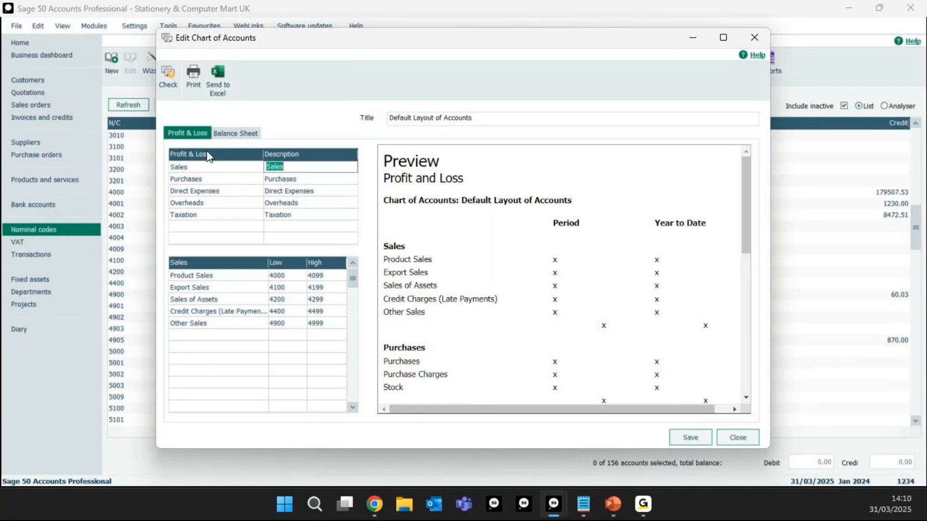
left_click(230, 134)
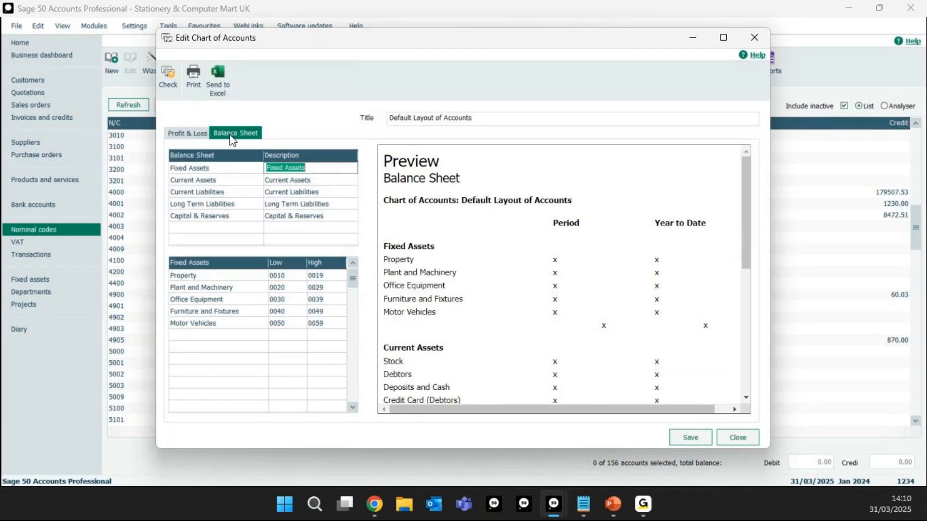
left_click(194, 137)
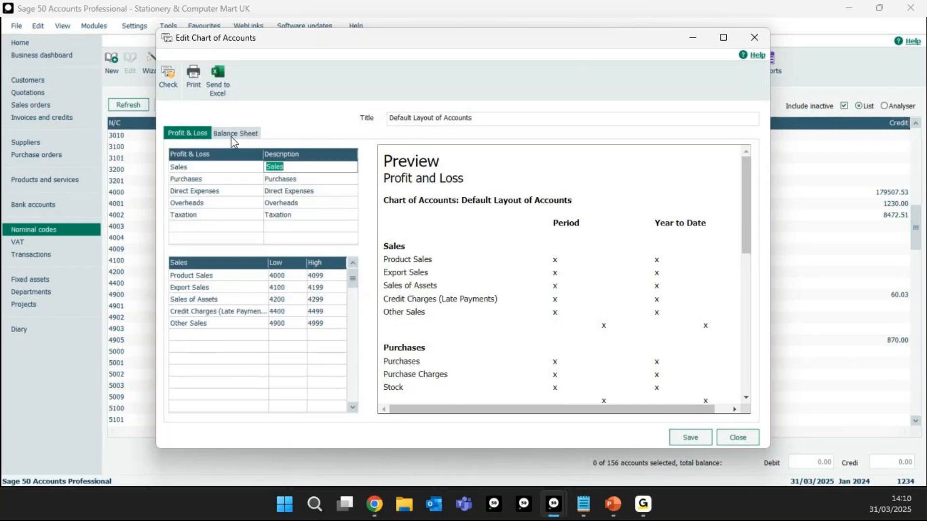
left_click(239, 140)
left_click(187, 136)
Step: Review the code ranges of the Profit & Loss categories from Sales to Taxation, and close the chart of accounts
left_click(286, 179)
left_click(283, 167)
left_click(274, 179)
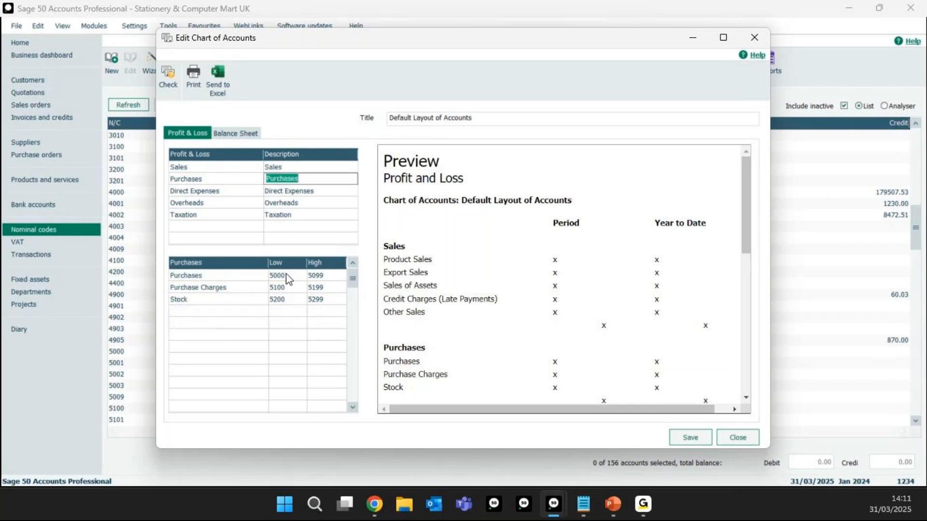
left_click(298, 192)
left_click(302, 202)
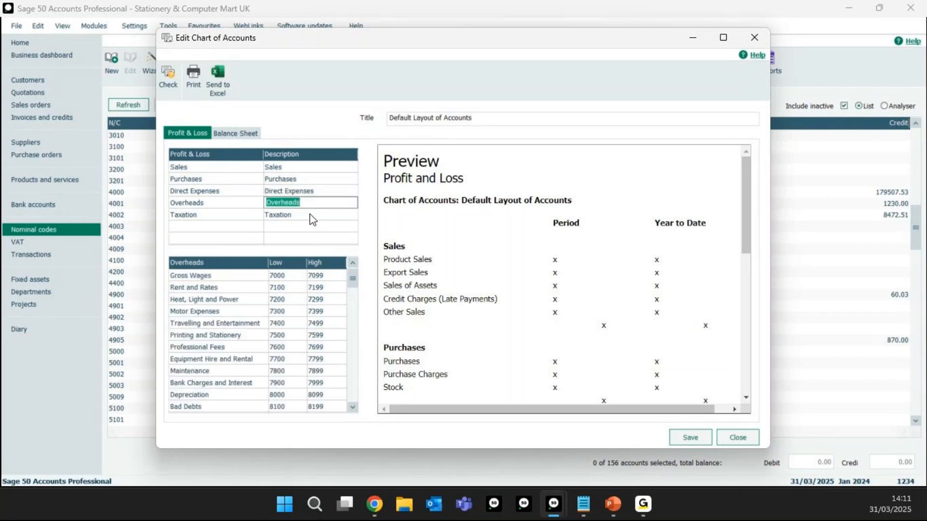
left_click(309, 215)
left_click(292, 168)
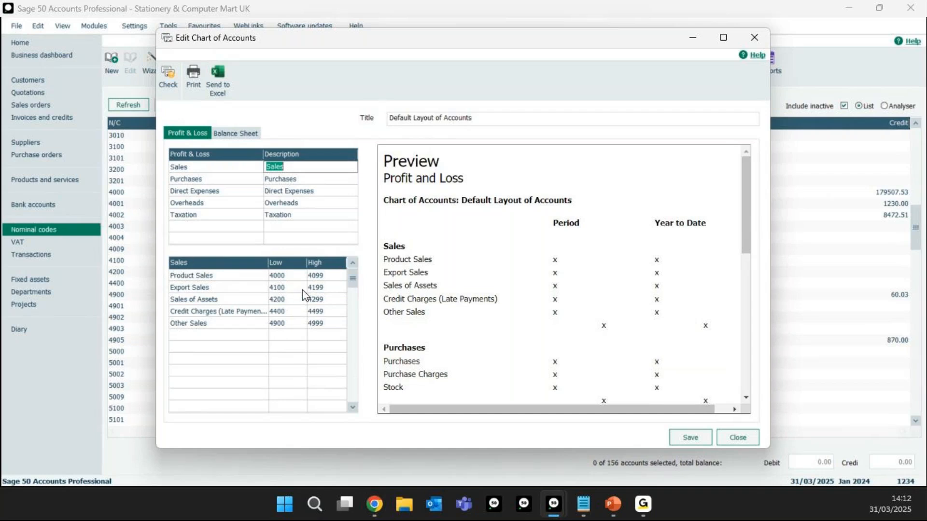
left_click(738, 437)
left_click_drag(483, 84, 491, 138)
left_click(575, 382)
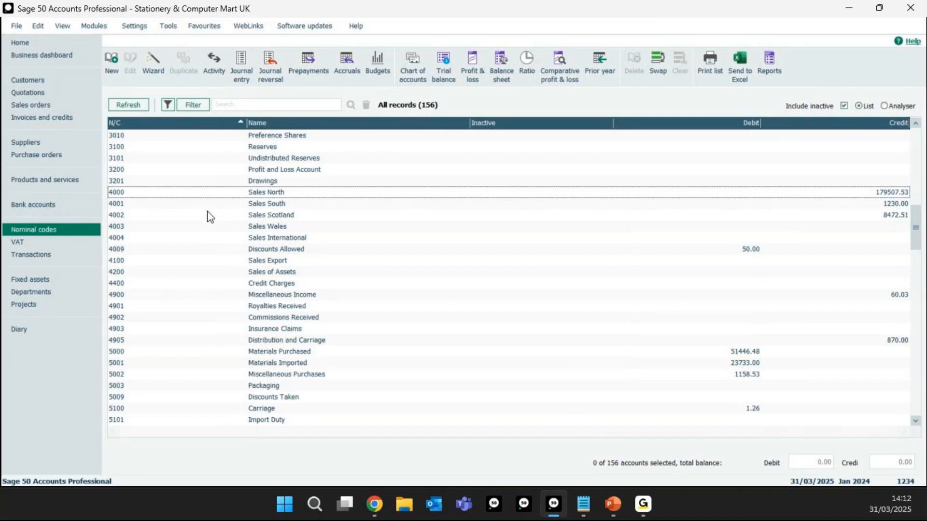
Step: Duplicate the Sales North nominal record and give the copy the nominal code 4005
left_click(268, 192)
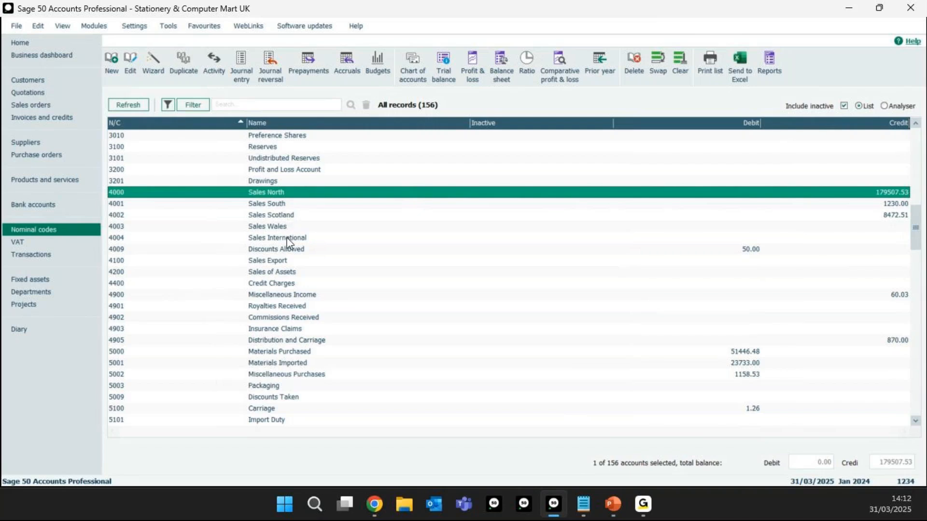
left_click(190, 65)
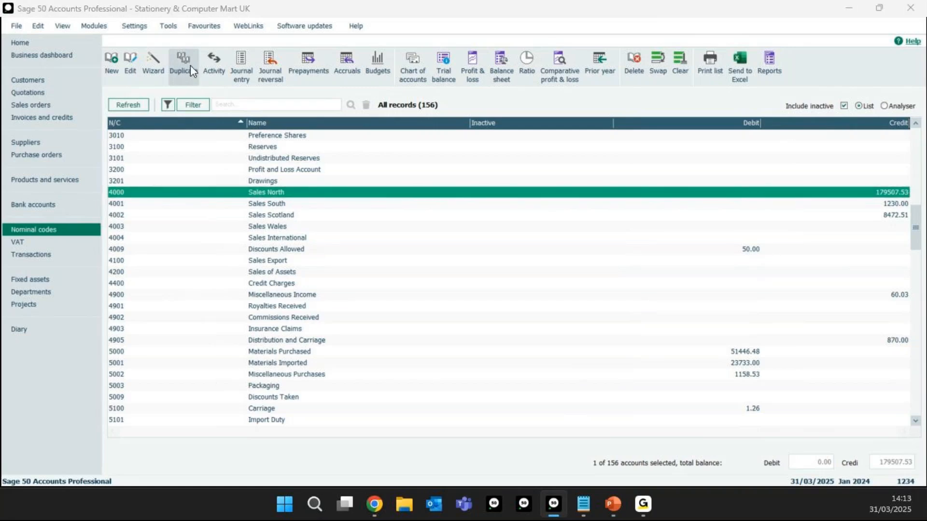
left_click(303, 110)
type("4005")
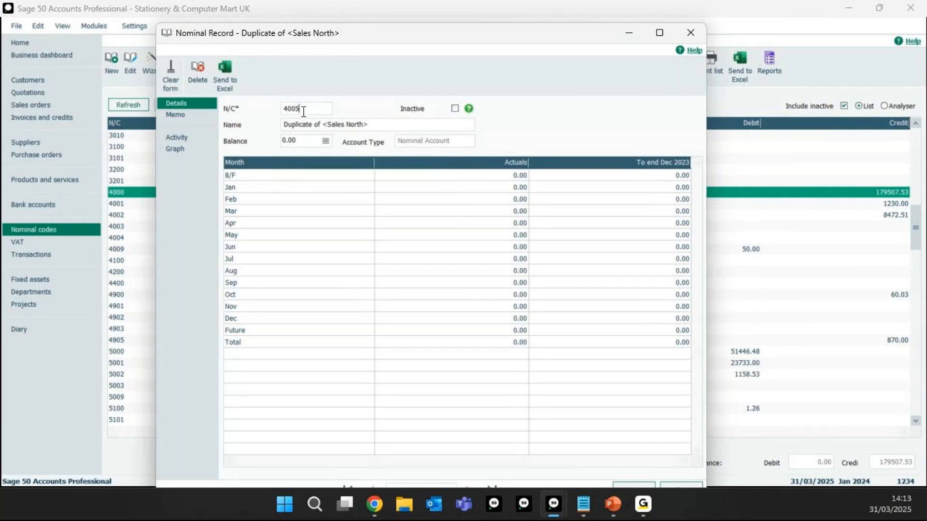
key("BackSpace")
type("1")
key("BackSpace")
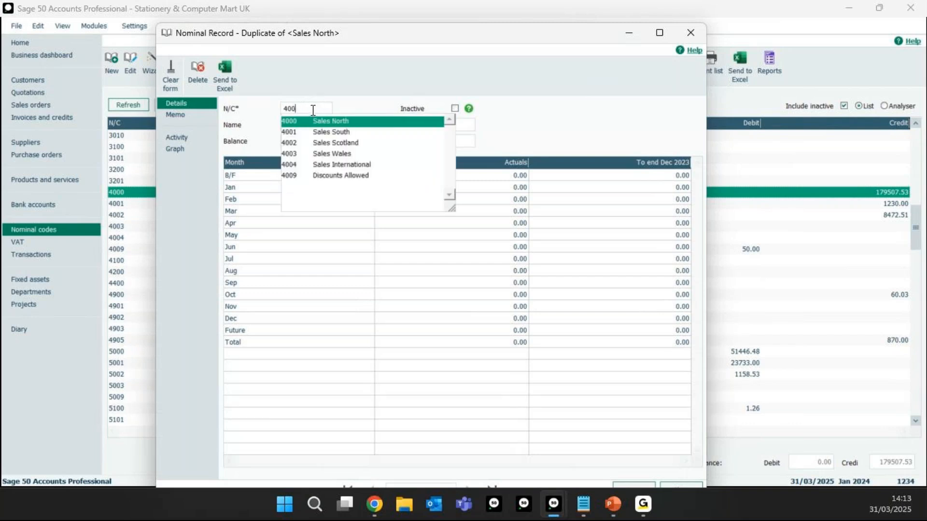
type("5")
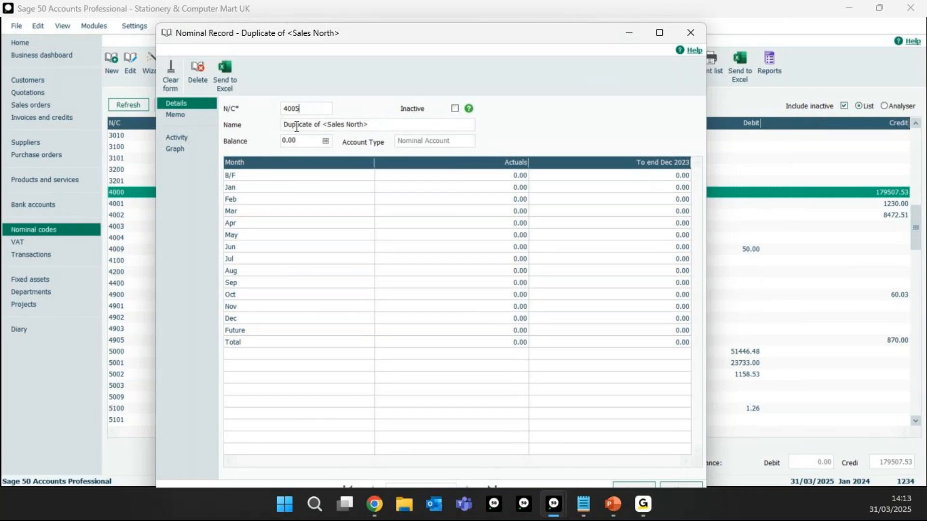
Step: Compare the duplicate record with the nominal codes list and close the duplicate without saving it
left_click_drag(326, 38, 531, 57)
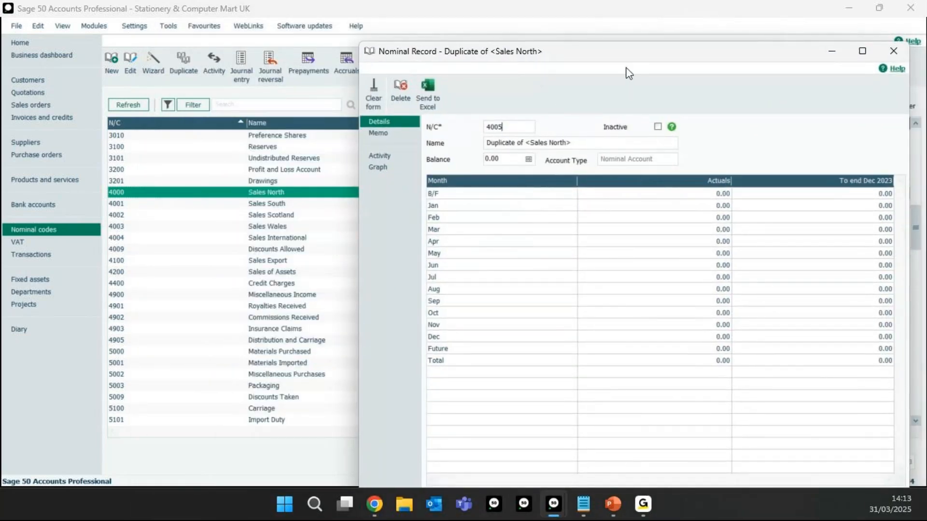
left_click_drag(627, 52, 464, 23)
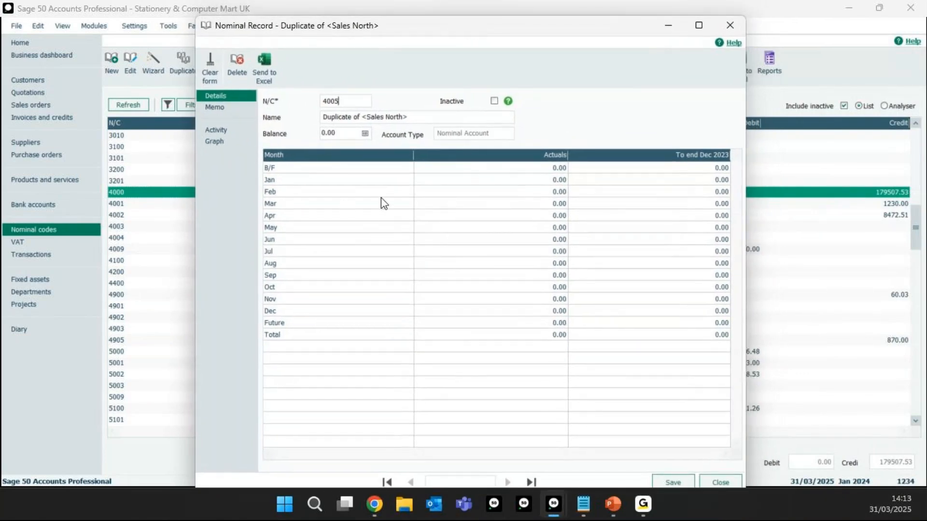
left_click(730, 25)
left_click(474, 295)
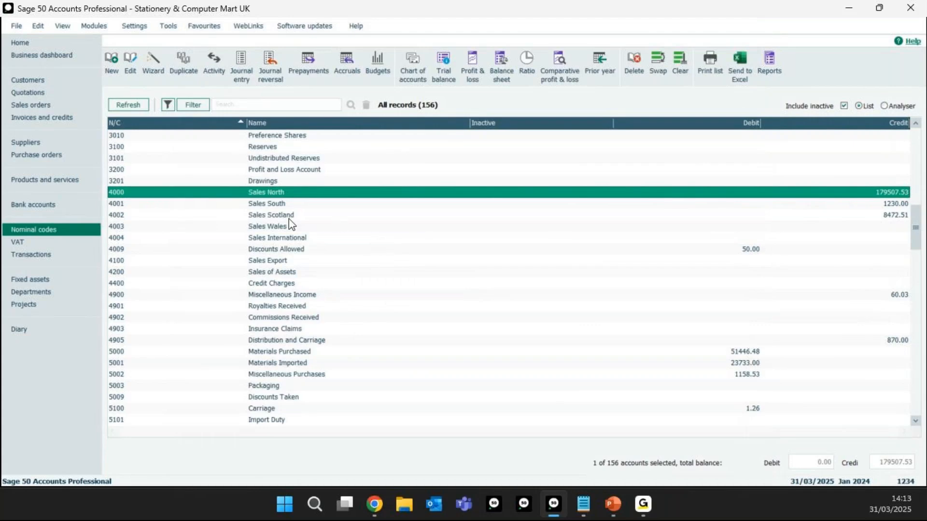
left_click(280, 193)
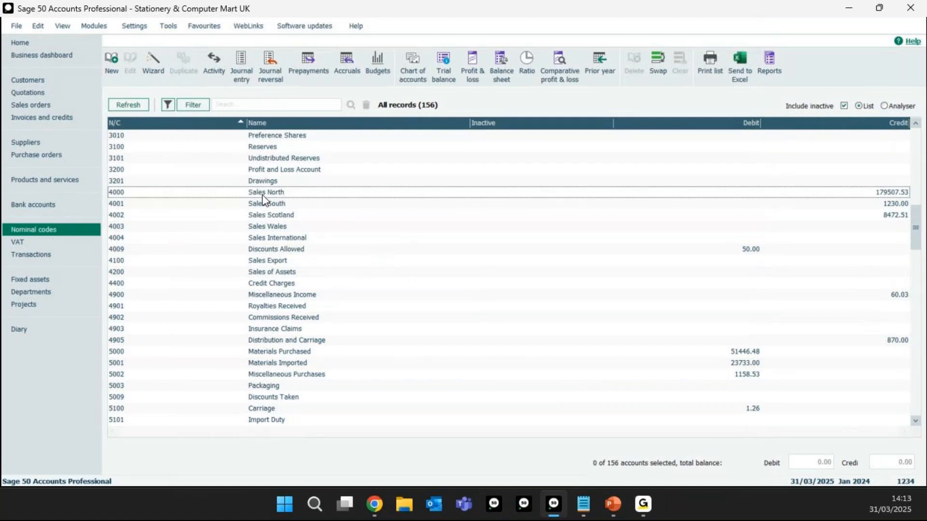
left_click(113, 59)
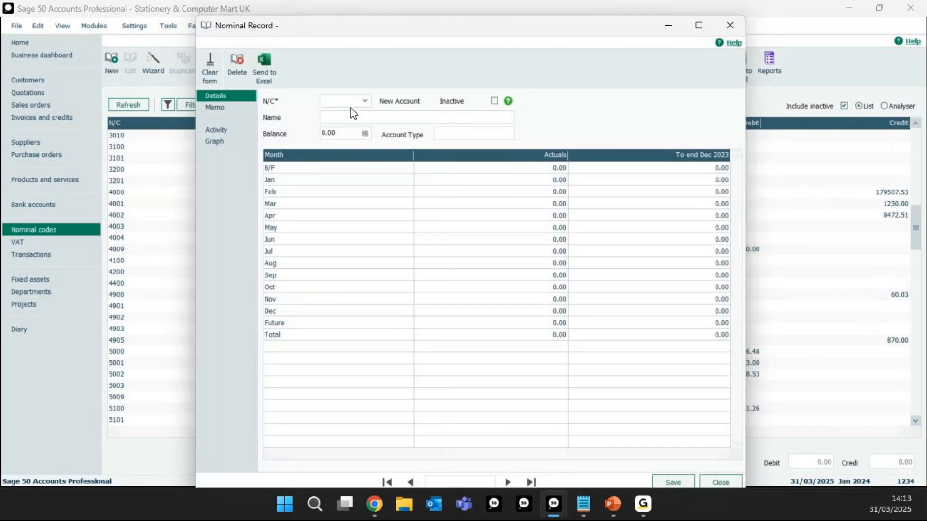
type("4005")
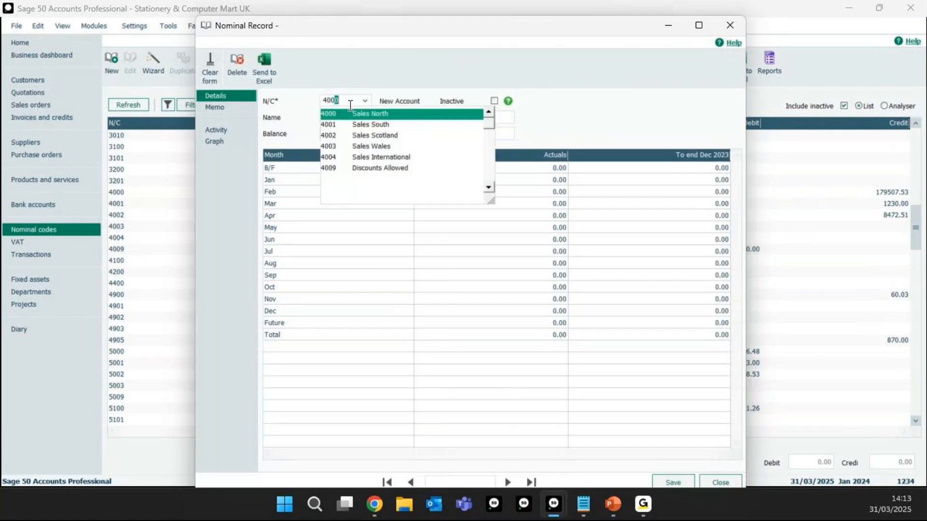
left_click(353, 118)
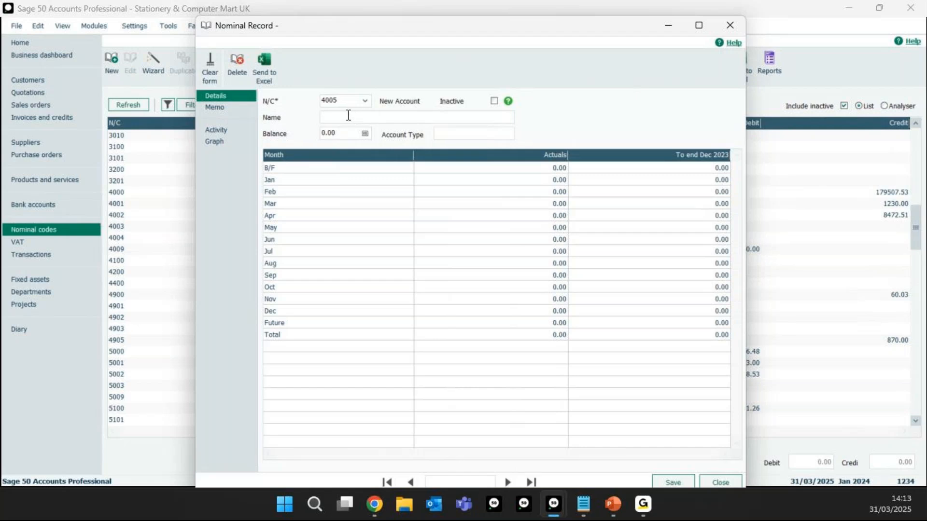
type("NI Sales")
left_click_drag(396, 32, 340, 26)
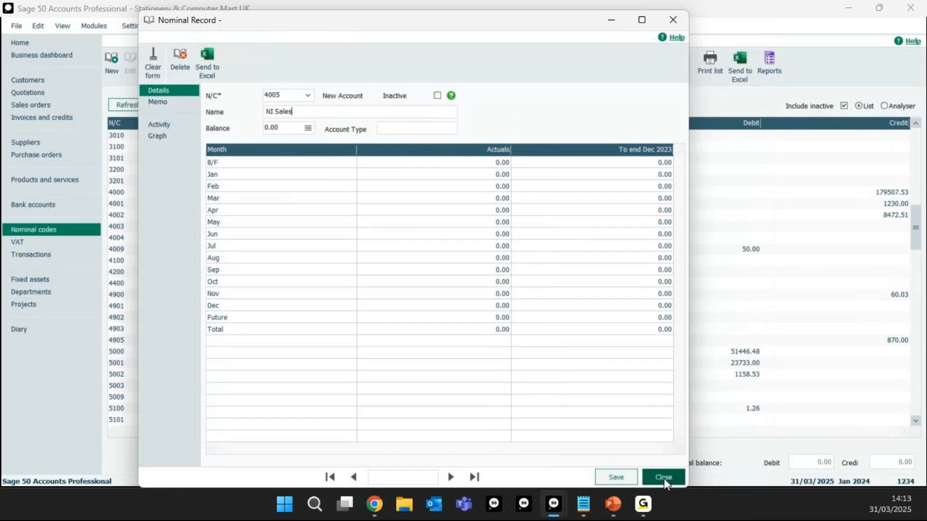
left_click(663, 478)
left_click(418, 289)
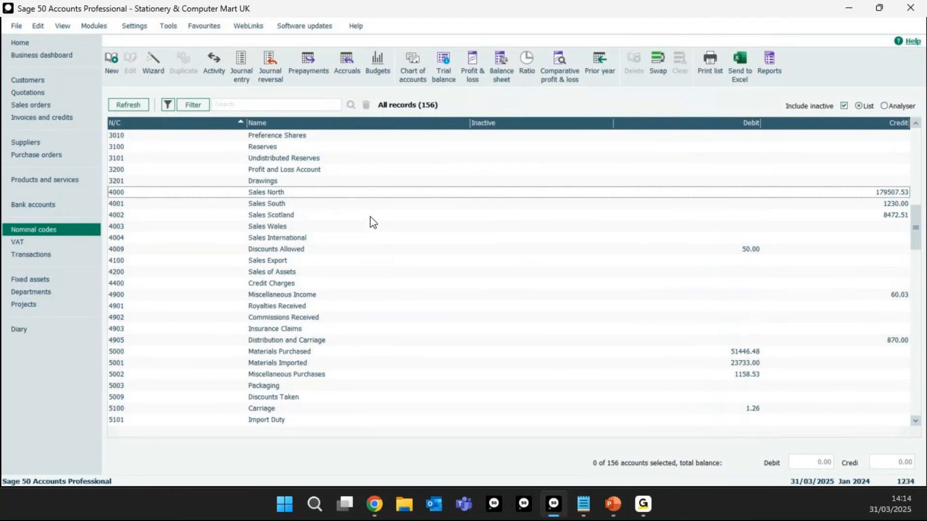
Step: Start the new nominal wizard and name the account Sales Northern Ireland
left_click(265, 197)
left_click(258, 193)
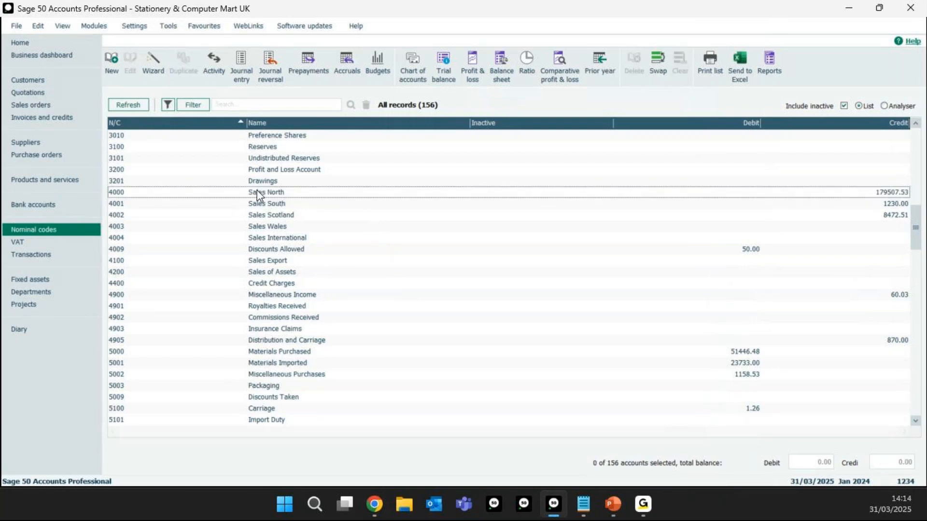
left_click(158, 65)
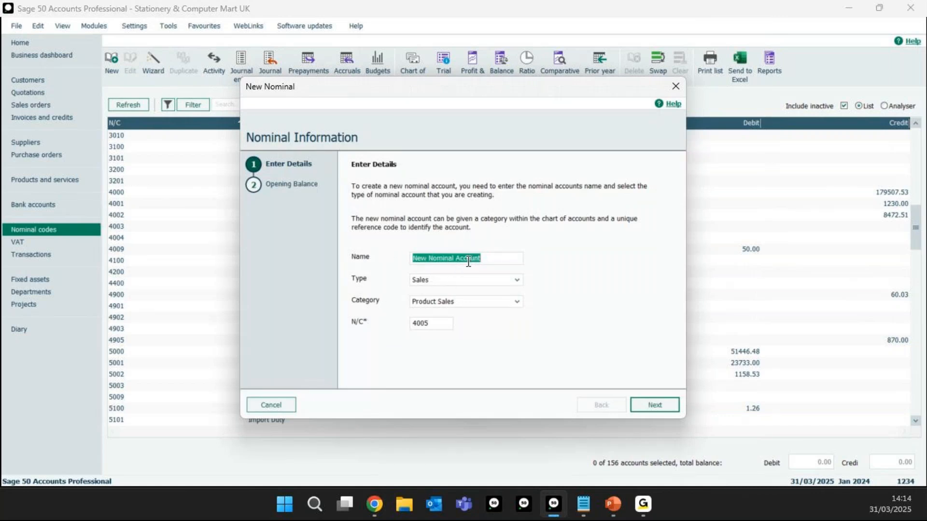
left_click_drag(415, 87, 535, 88)
left_click_drag(620, 258, 523, 269)
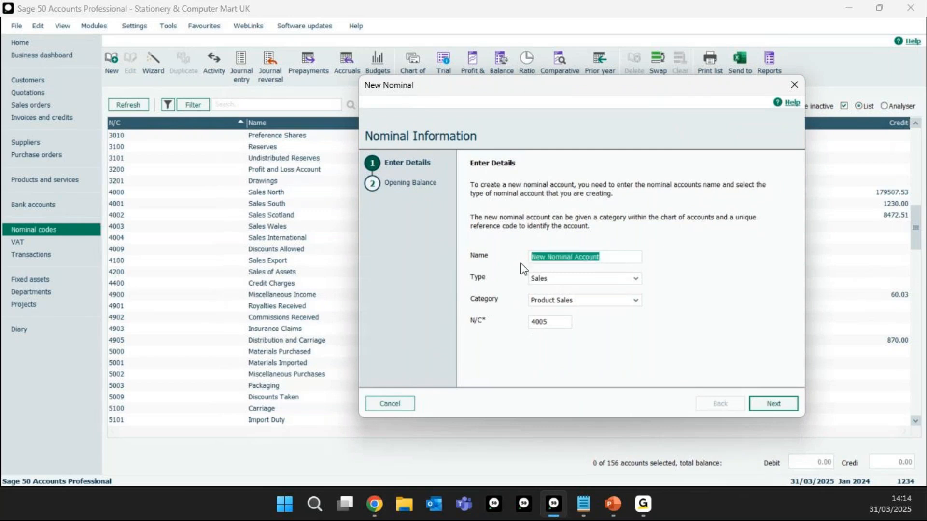
type("Sales Nor")
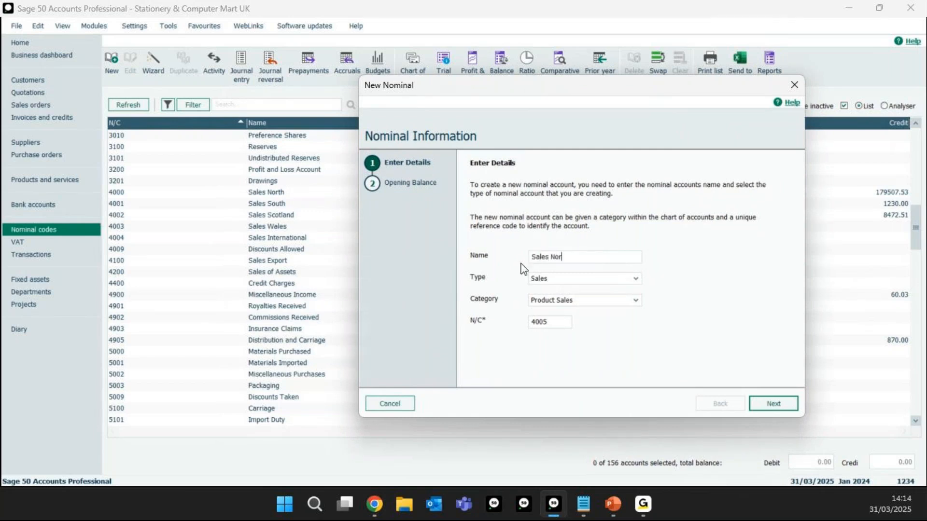
type("thern Ireland")
Step: Set the new account's type to Sales and its category to Product Sales, keeping nominal code 4005
left_click(572, 279)
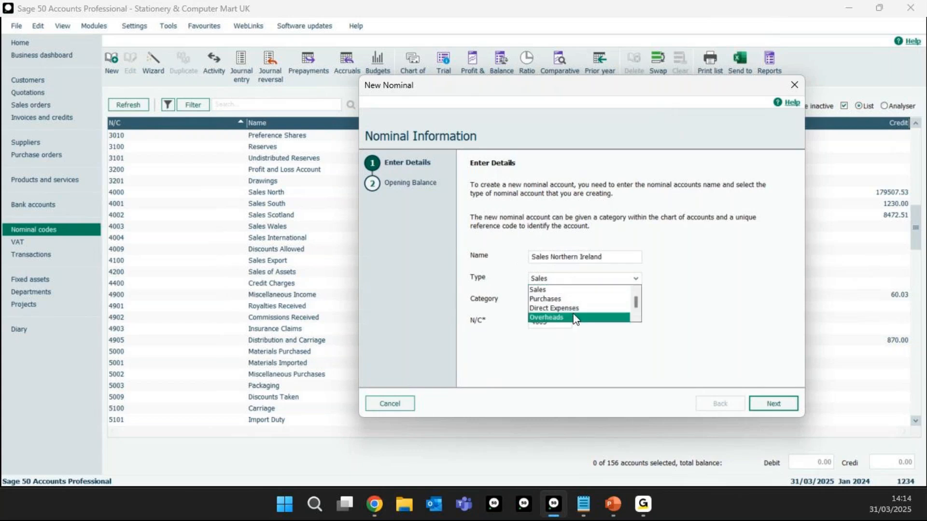
left_click(565, 291)
left_click(569, 301)
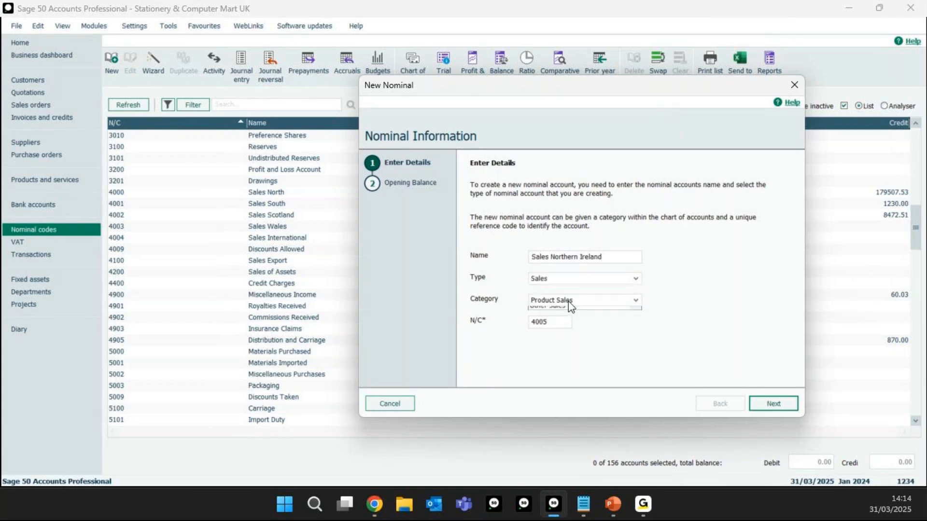
left_click(568, 314)
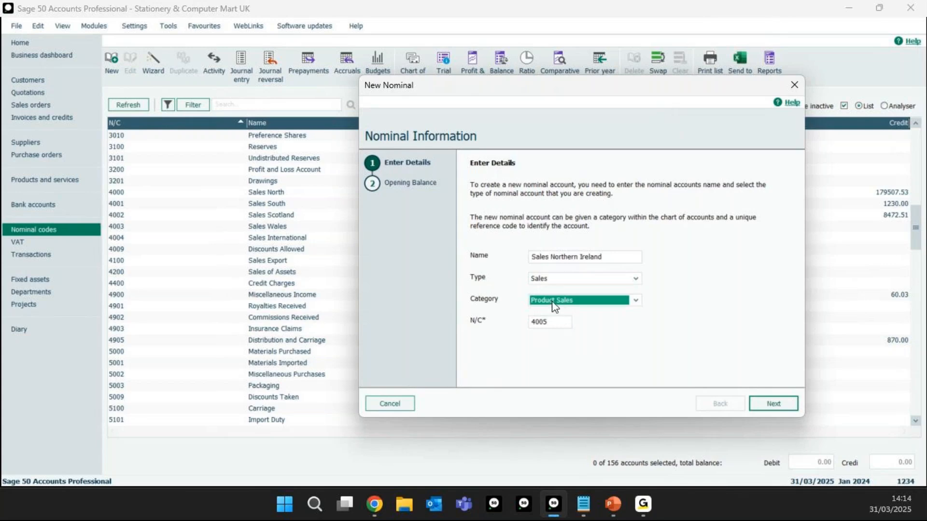
left_click(556, 323)
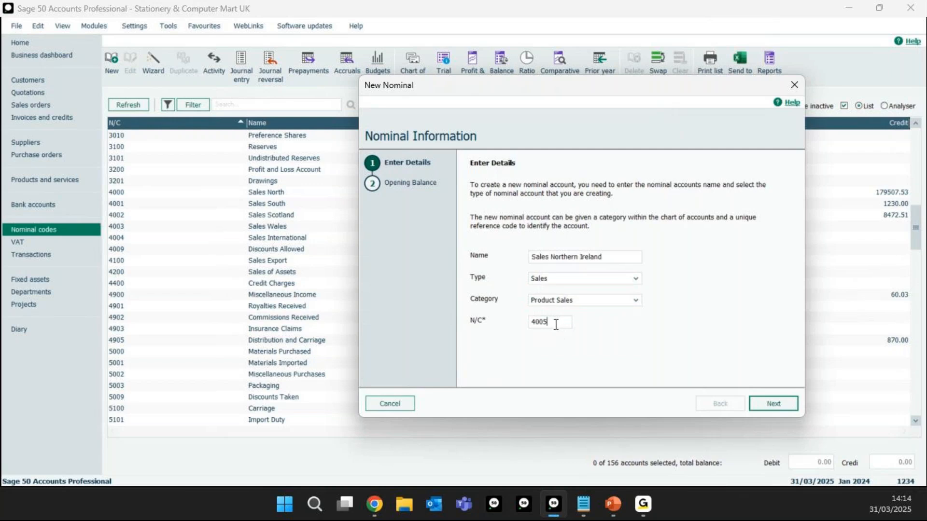
Step: Try the Export Sales category for the new account, and return the category to Product Sales
left_click_drag(549, 85, 450, 87)
left_click(475, 304)
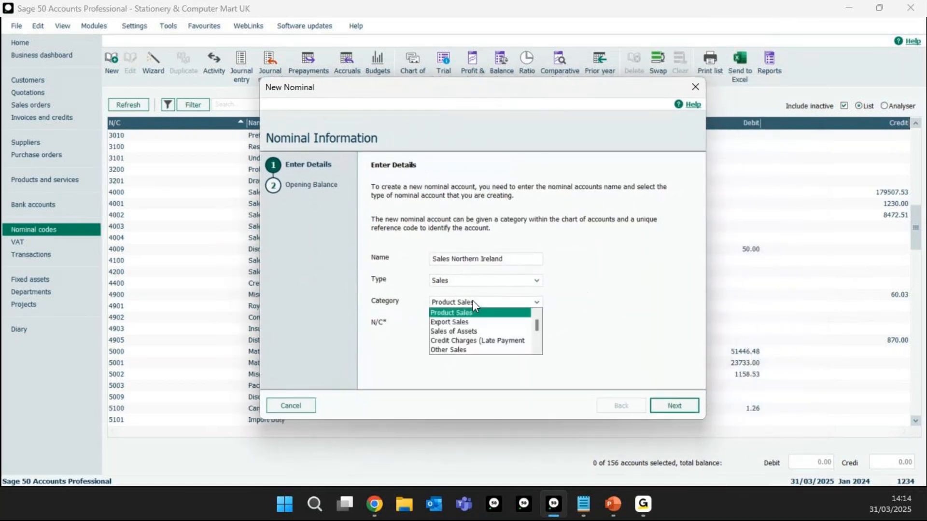
left_click(468, 322)
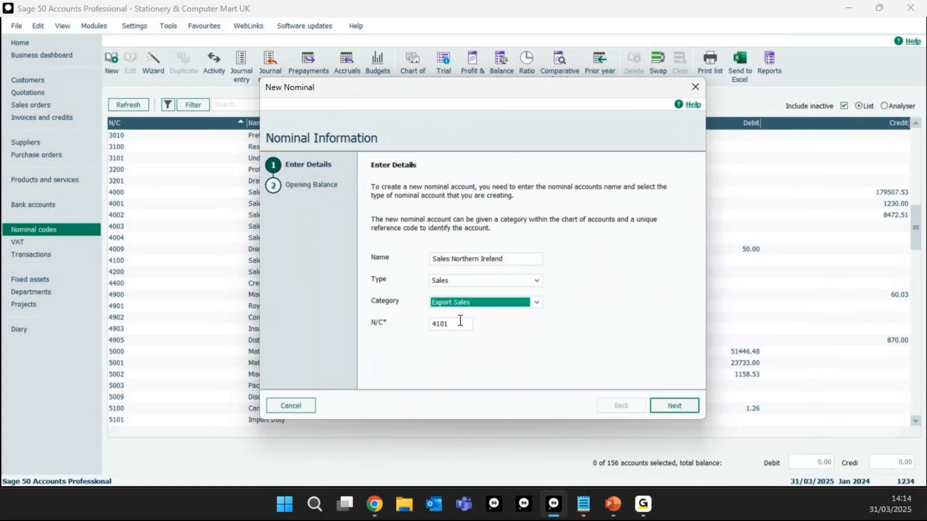
left_click(469, 304)
scroll(478, 321, "up", 1)
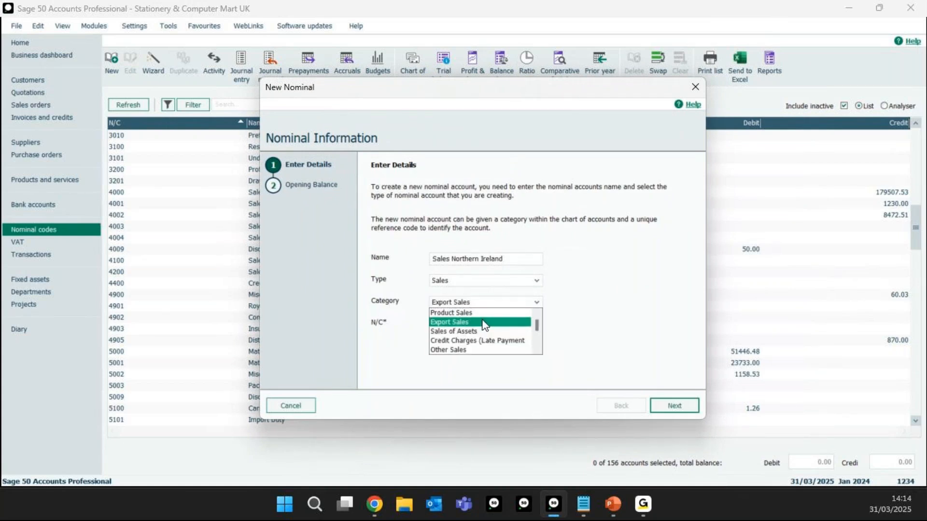
left_click(463, 313)
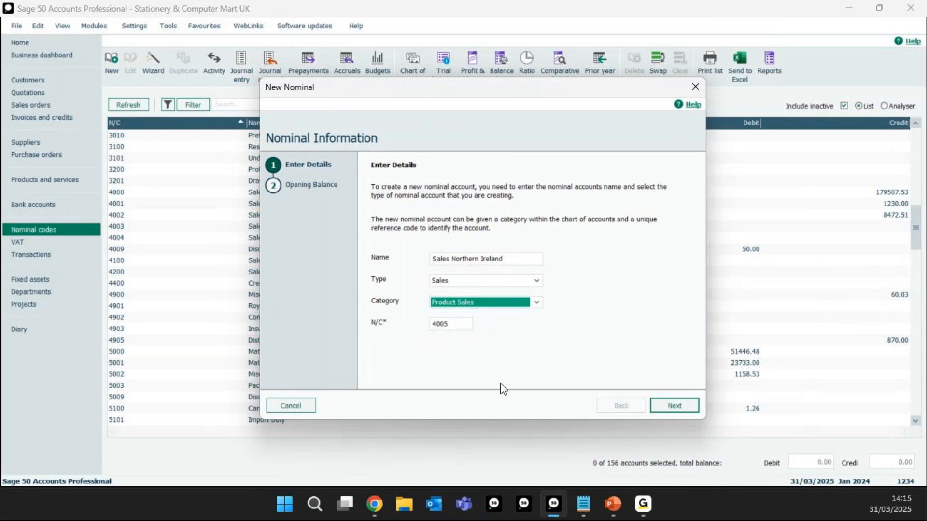
Step: Create the Sales Northern Ireland account without an opening balance and select it in the nominal codes list
left_click(668, 409)
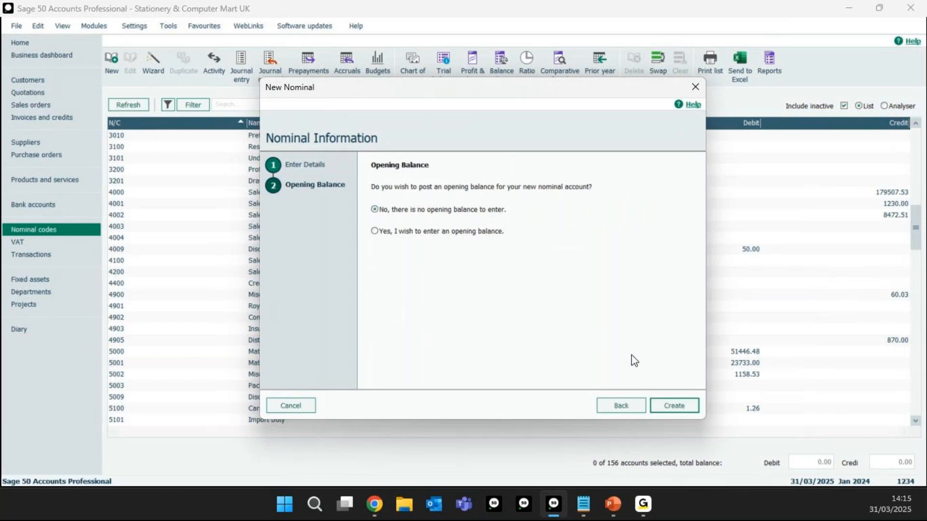
left_click(665, 409)
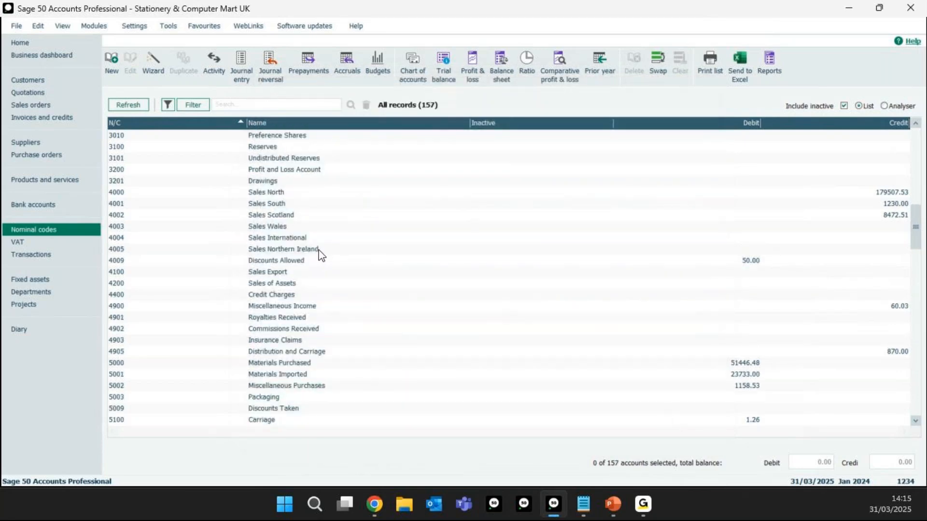
left_click(278, 251)
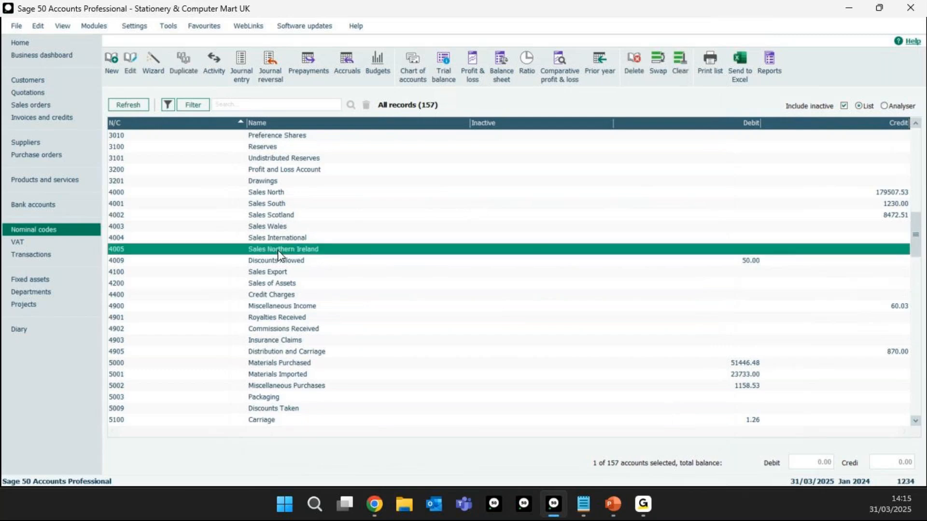
Step: Compare the Sales Northern Ireland entry with Sales International, and open and close the Sales Northern Ireland record
left_click(277, 237)
left_click(277, 248)
left_click(277, 239)
left_click(277, 250)
right_click(278, 250)
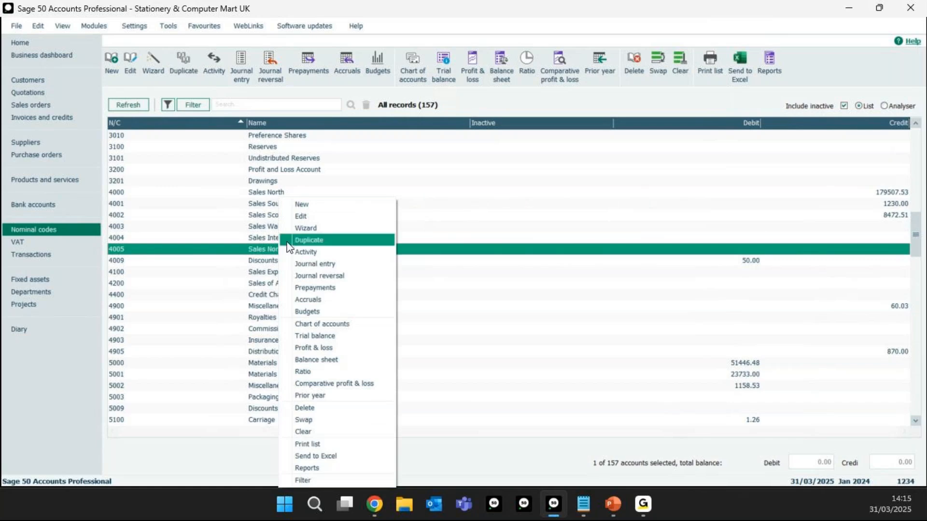
double_click(262, 250)
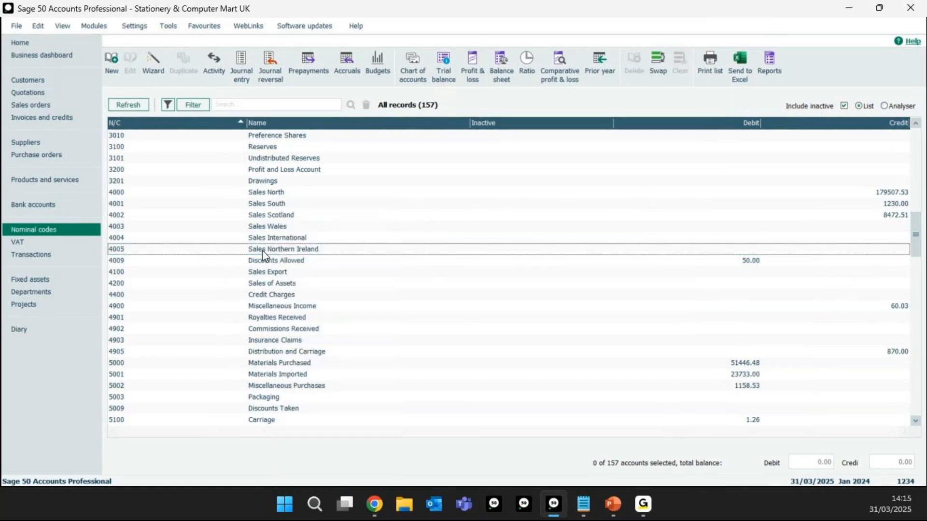
left_click(673, 20)
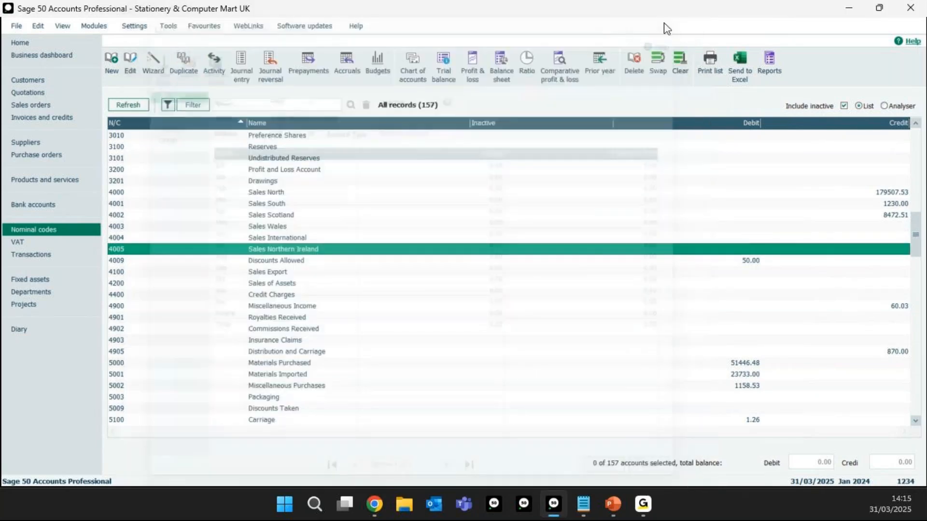
Step: Rename nominal account 4005 as Sales NI, save the record and close it
left_click(133, 63)
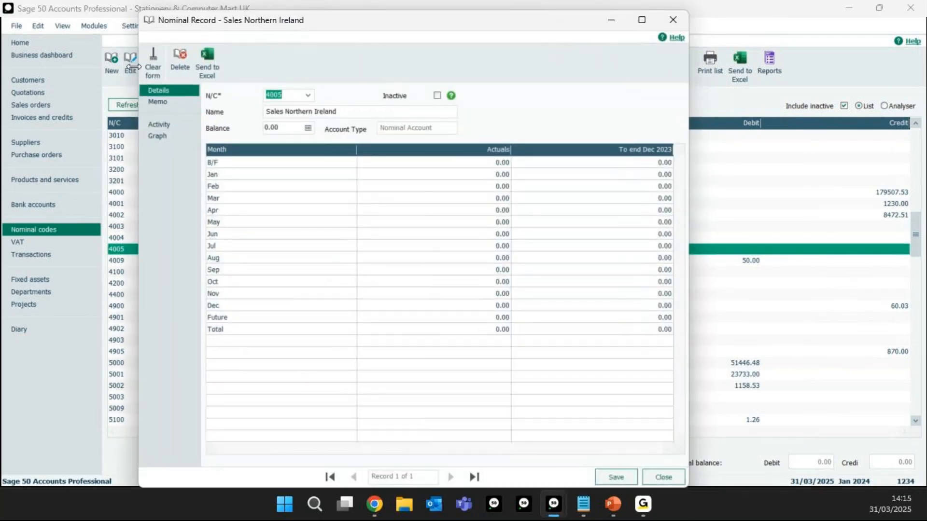
left_click(308, 113)
left_click_drag(337, 112, 291, 130)
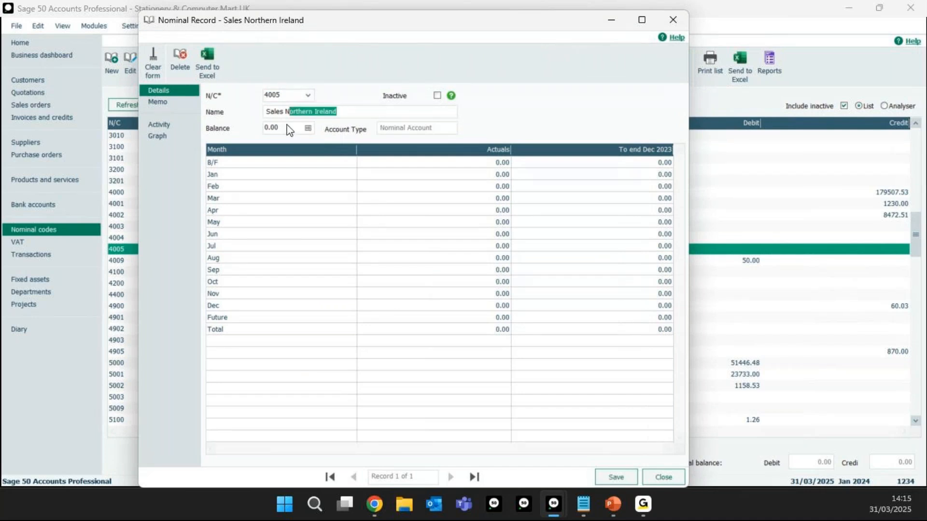
type("I")
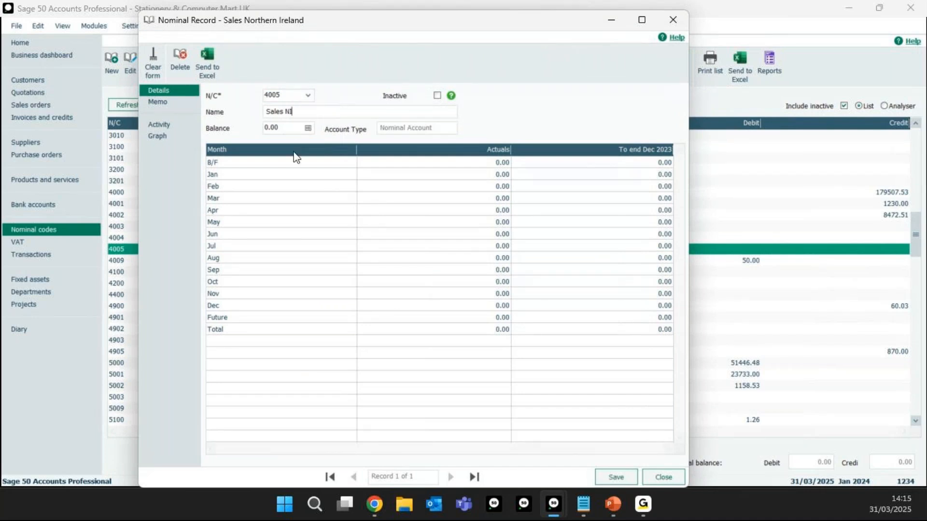
left_click(617, 477)
left_click(660, 478)
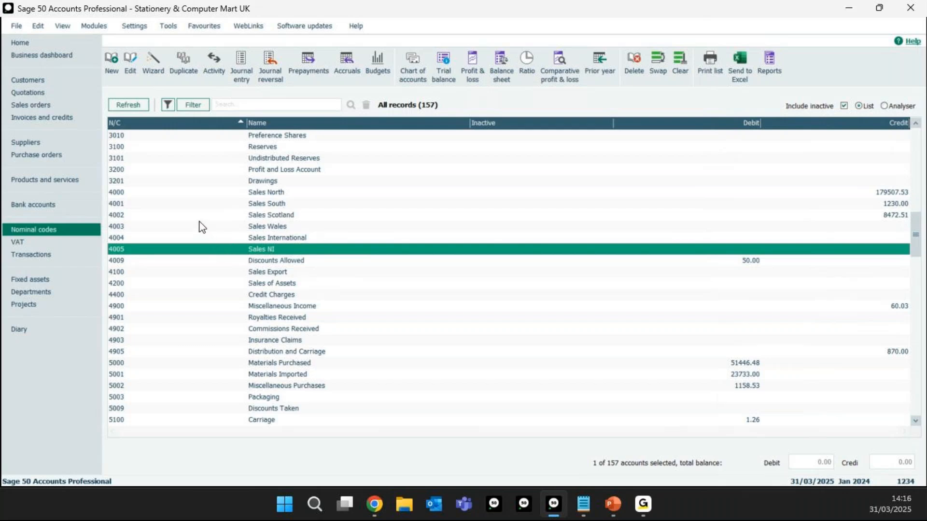
Step: Compare the bank accounts list with nominal codes 1200 to 1240, checking whether Current Account 2 (1201) is in both
left_click(45, 204)
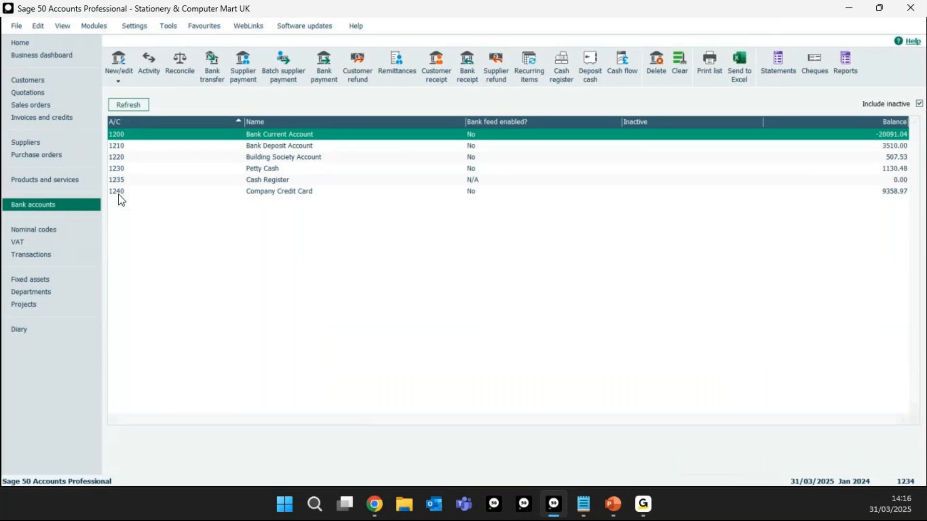
left_click(58, 231)
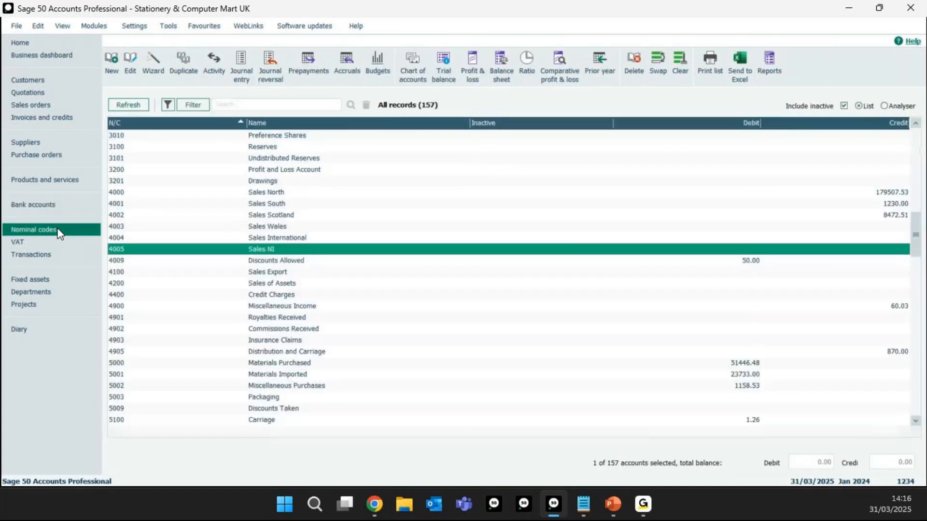
scroll(159, 219, "up", 7)
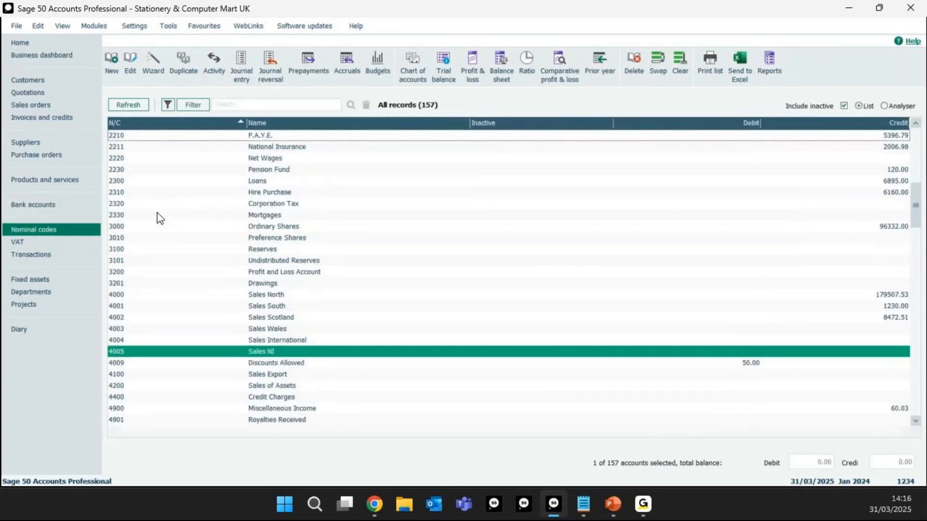
scroll(160, 219, "up", 5)
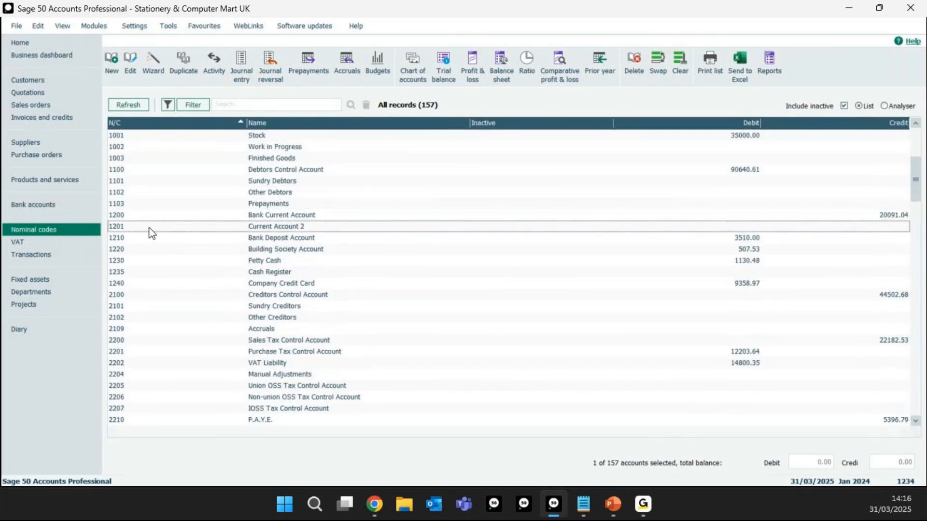
left_click(145, 217)
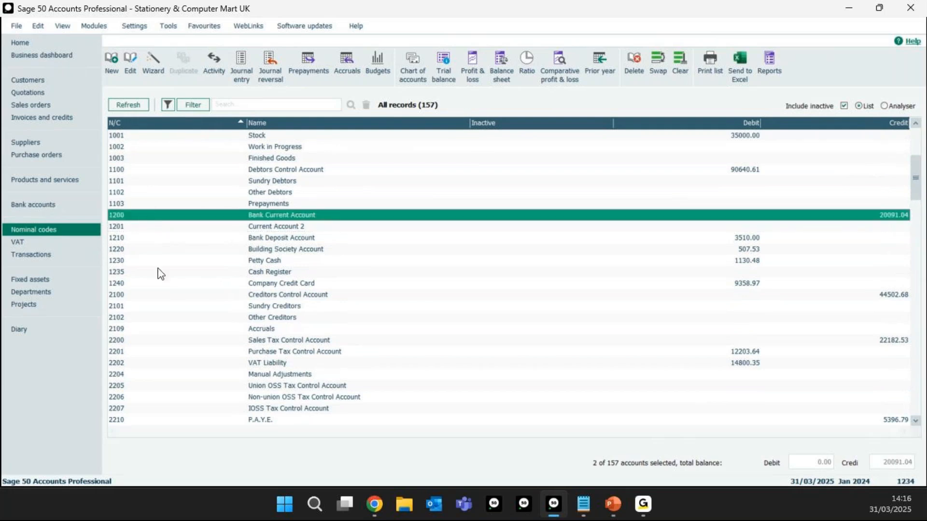
left_click(138, 283)
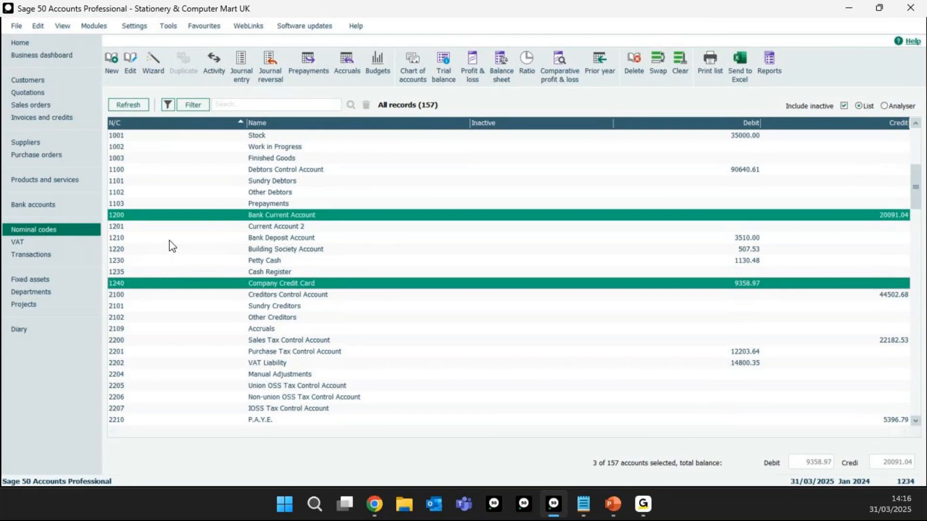
left_click(260, 230)
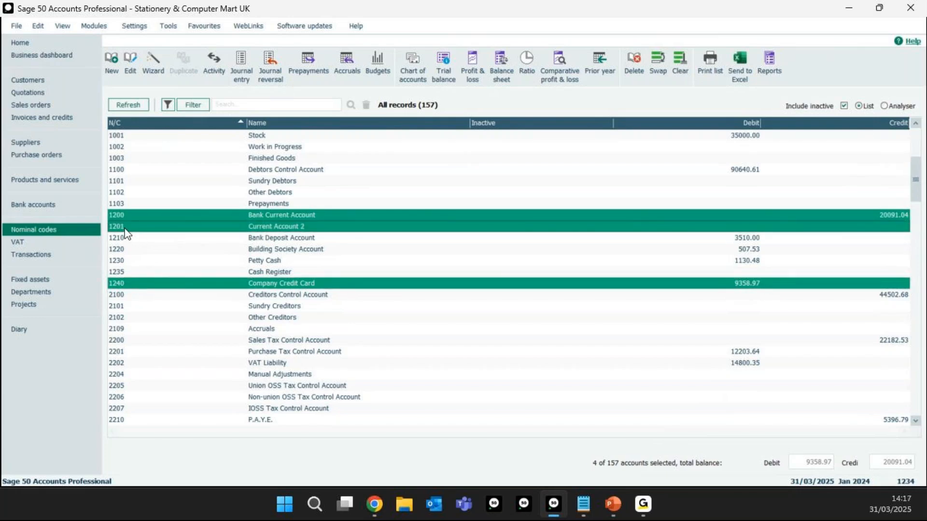
left_click(41, 206)
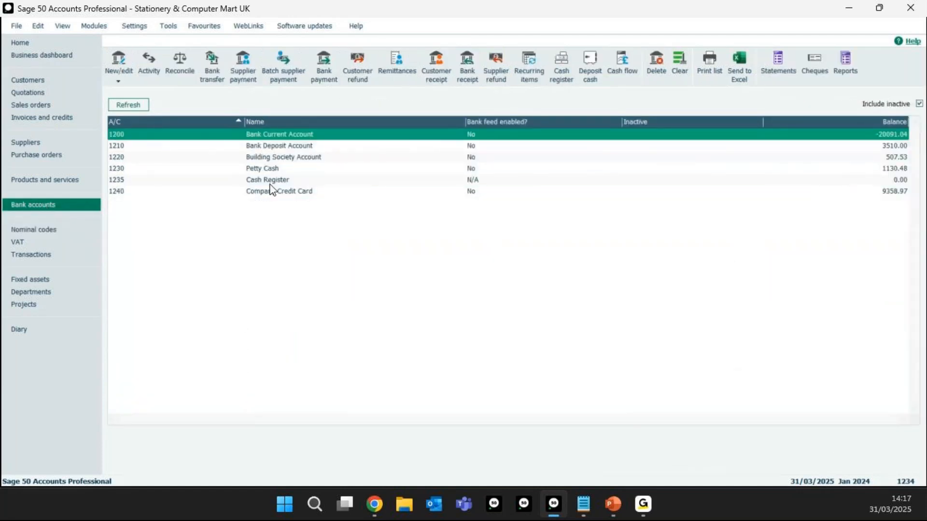
Step: Examine the bank codes 1200 to 1240 in the nominal codes list and check the account type in the Bank Current Account record
double_click(137, 137)
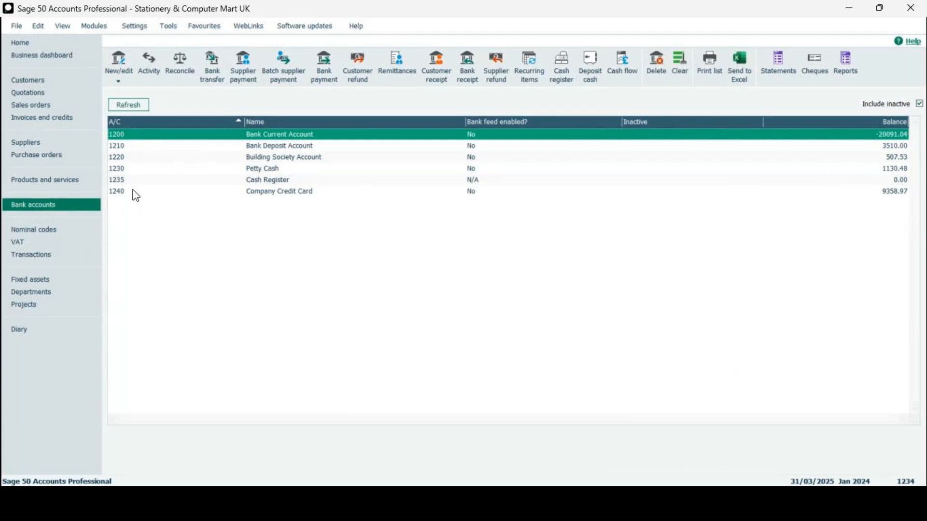
left_click(43, 230)
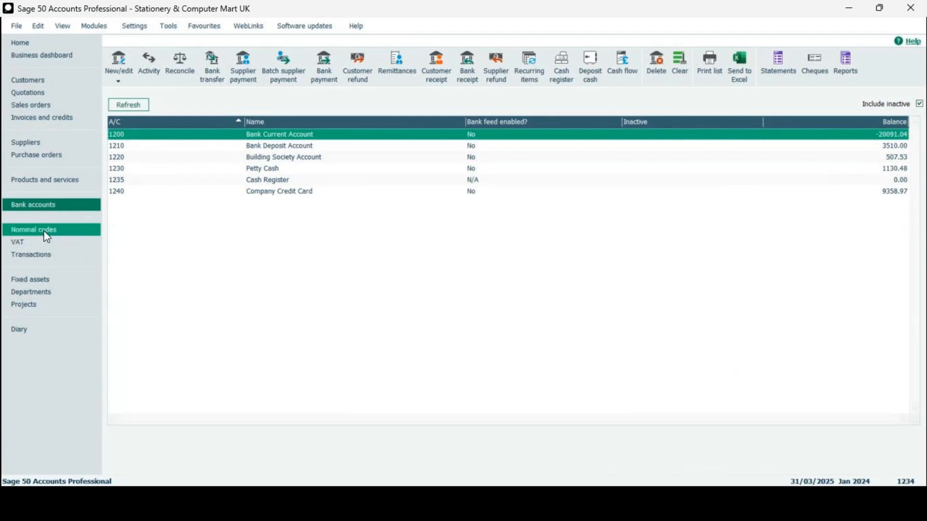
left_click(270, 227)
left_click(270, 215)
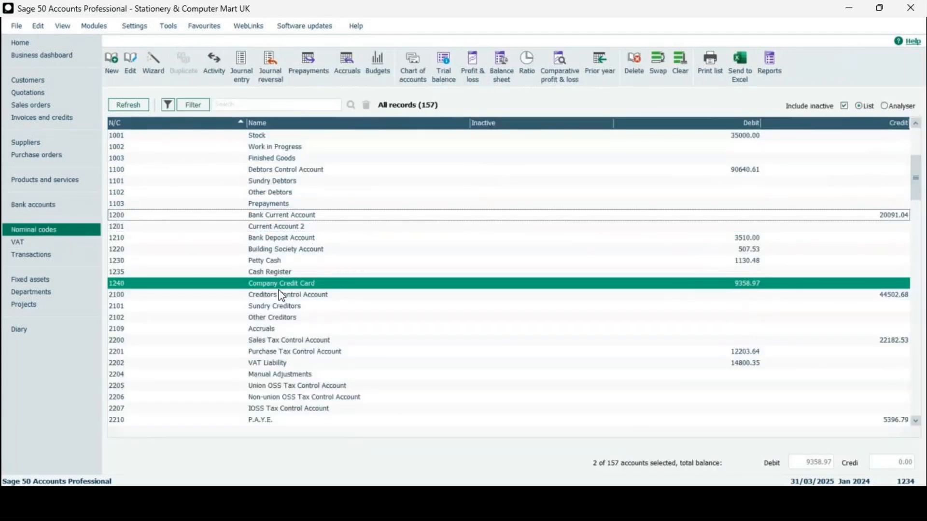
left_click(280, 285)
double_click(277, 215)
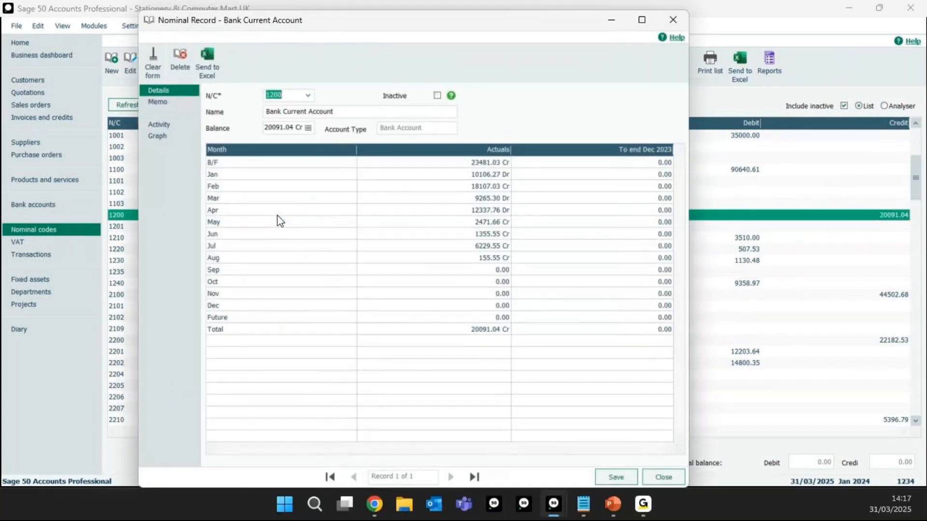
left_click_drag(203, 20, 236, 44)
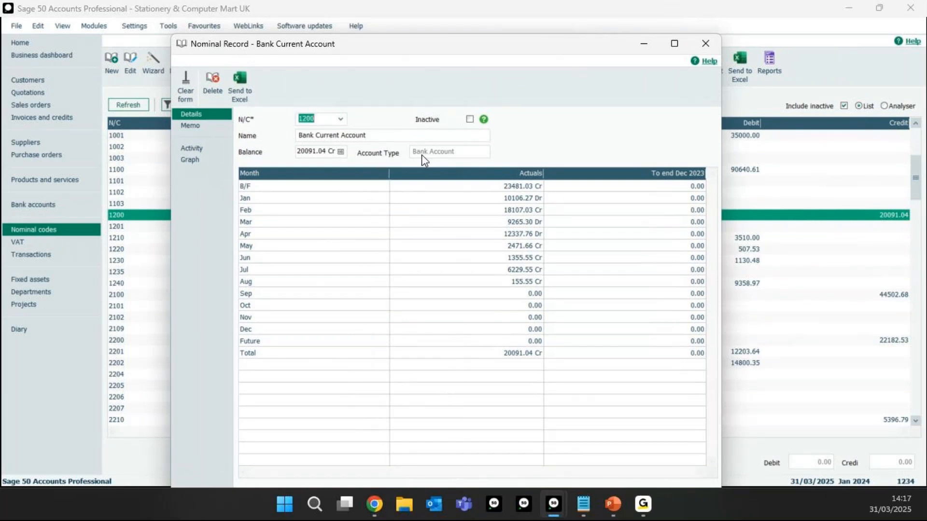
left_click(706, 43)
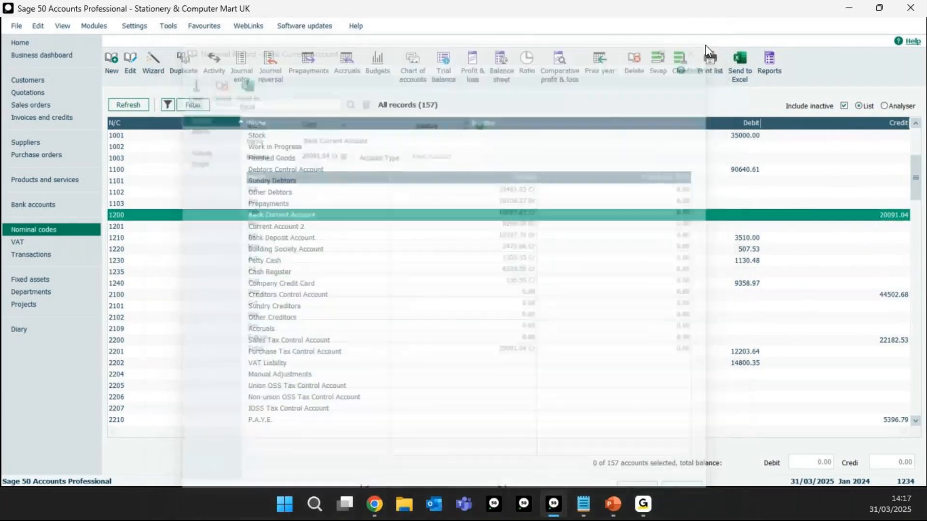
Step: Check the account type in the Current Account 2 (1201) nominal record, close it and clear the list selection
double_click(291, 226)
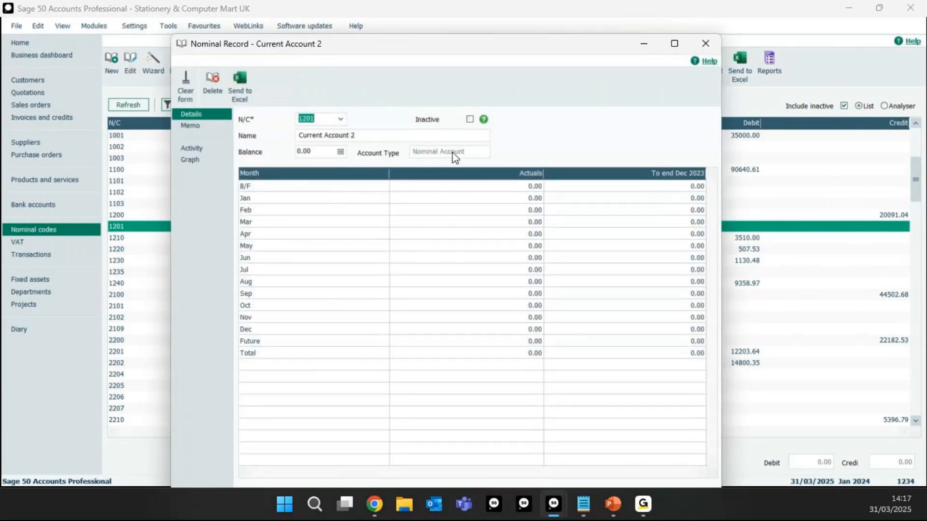
left_click(705, 45)
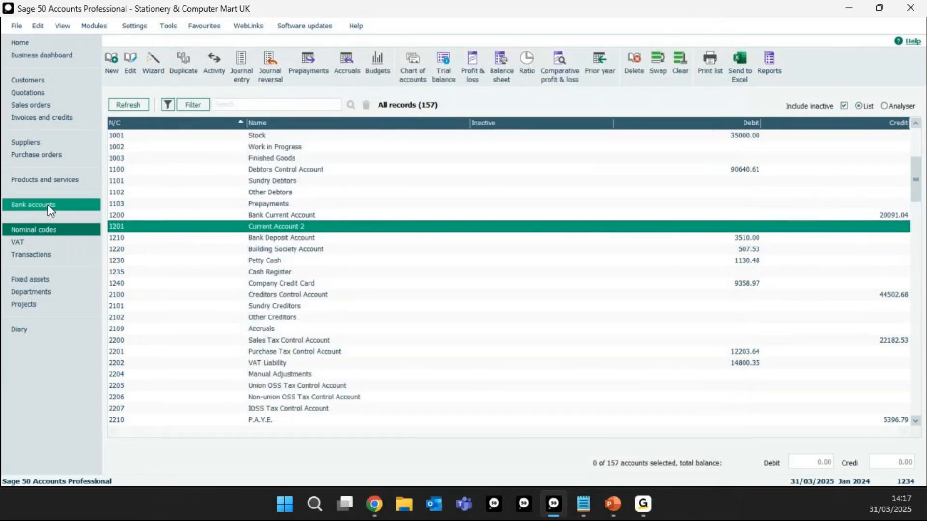
left_click(169, 230)
left_click(166, 230)
left_click(164, 230)
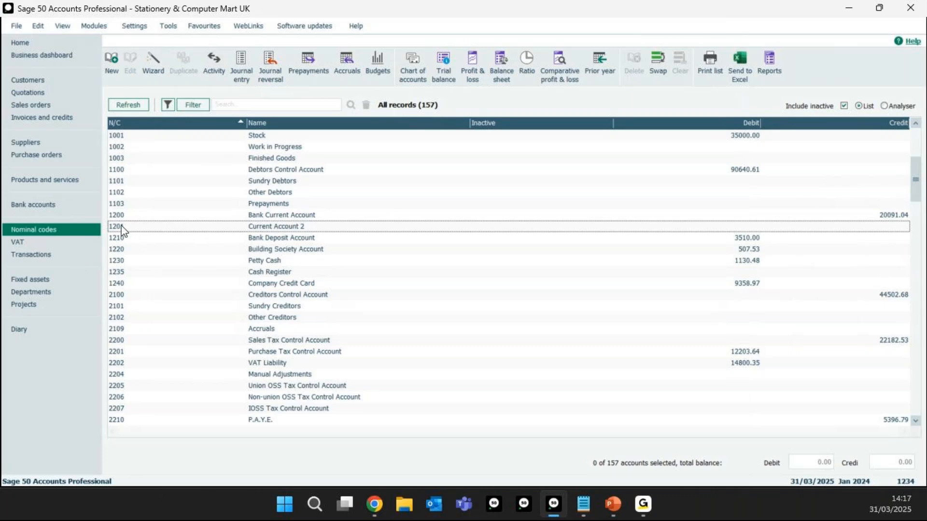
Step: Create a bank record with reference 1201, converting the existing nominal account Current Account 2 to a bank account, and save and close it
left_click(56, 209)
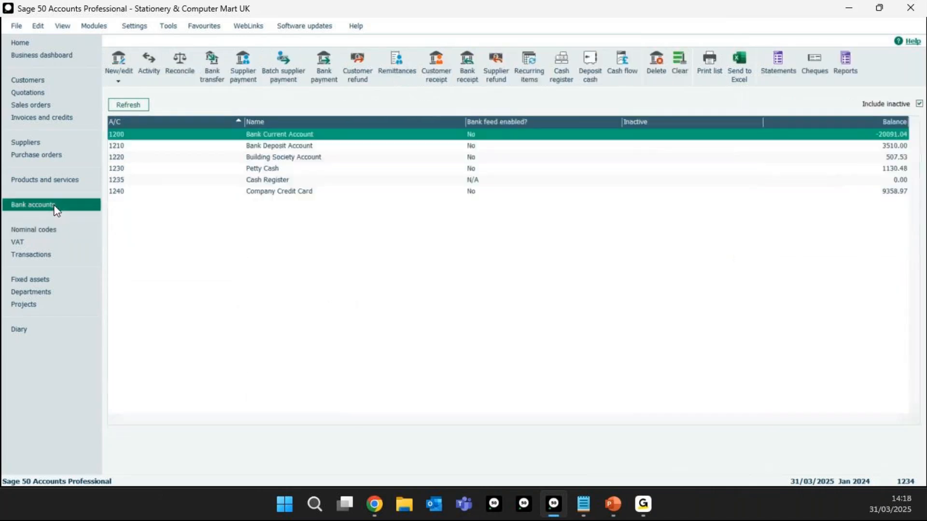
left_click(123, 77)
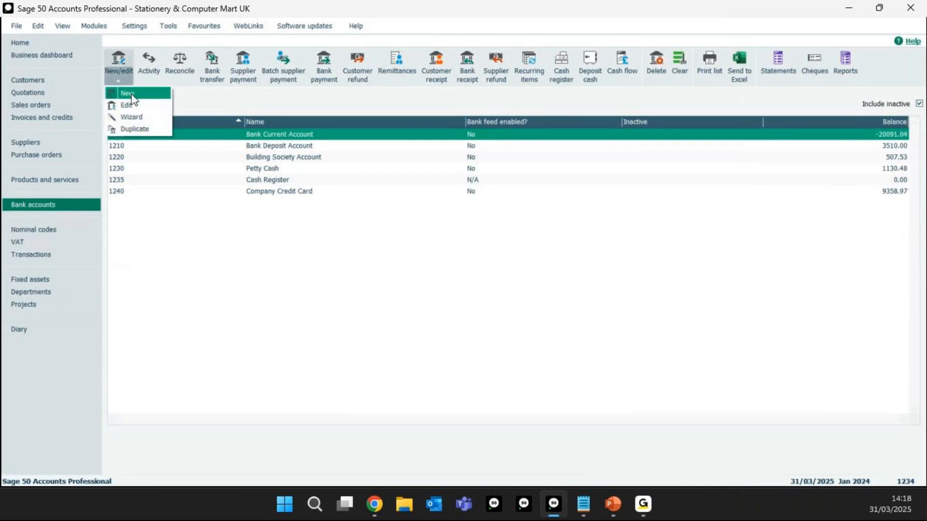
left_click(133, 94)
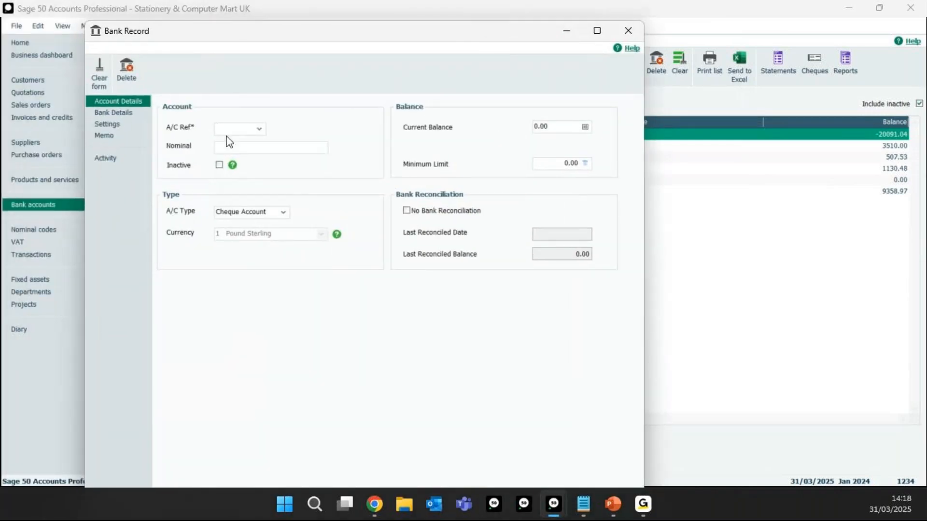
type("1201")
left_click(256, 150)
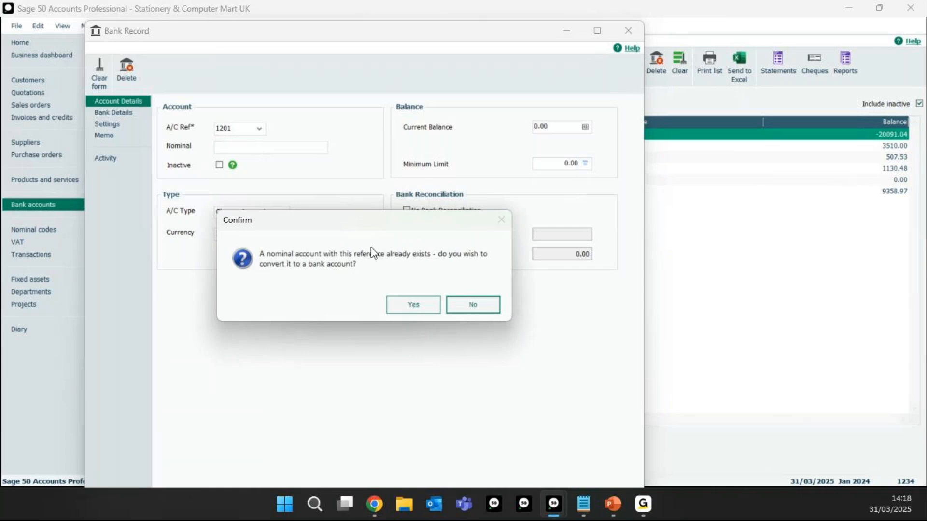
left_click_drag(369, 224, 370, 195)
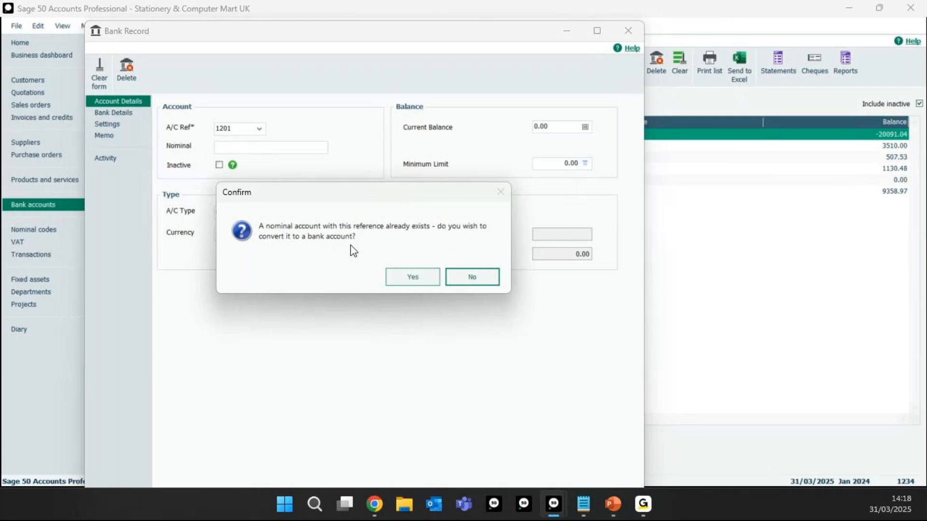
left_click(413, 279)
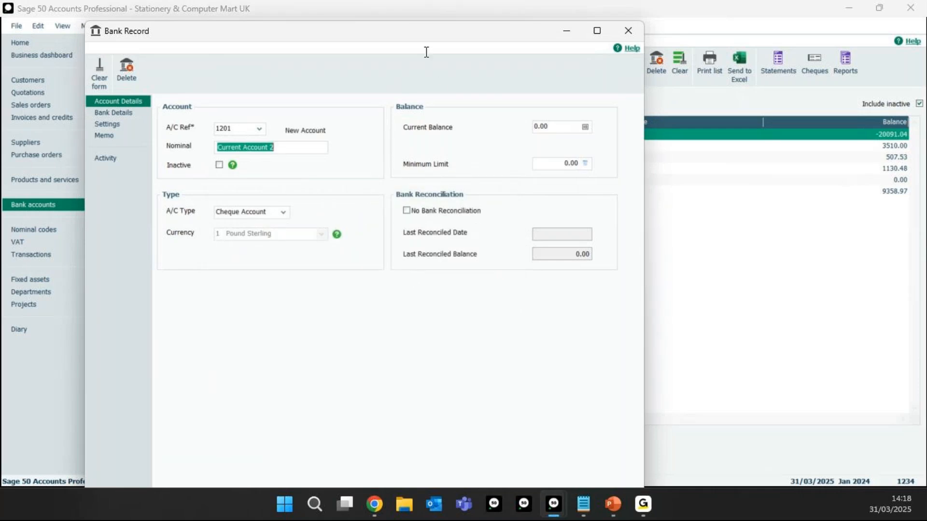
key("Right")
left_click_drag(461, 31, 453, 17)
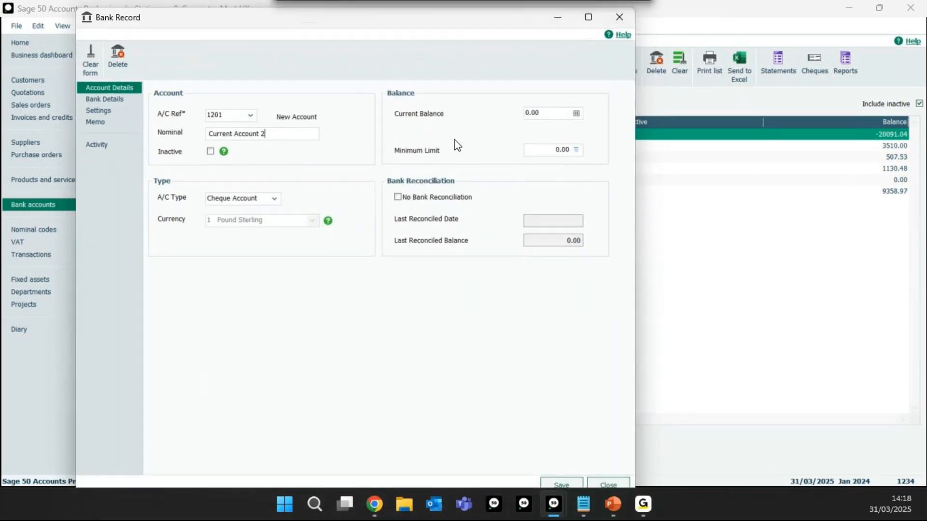
left_click(562, 485)
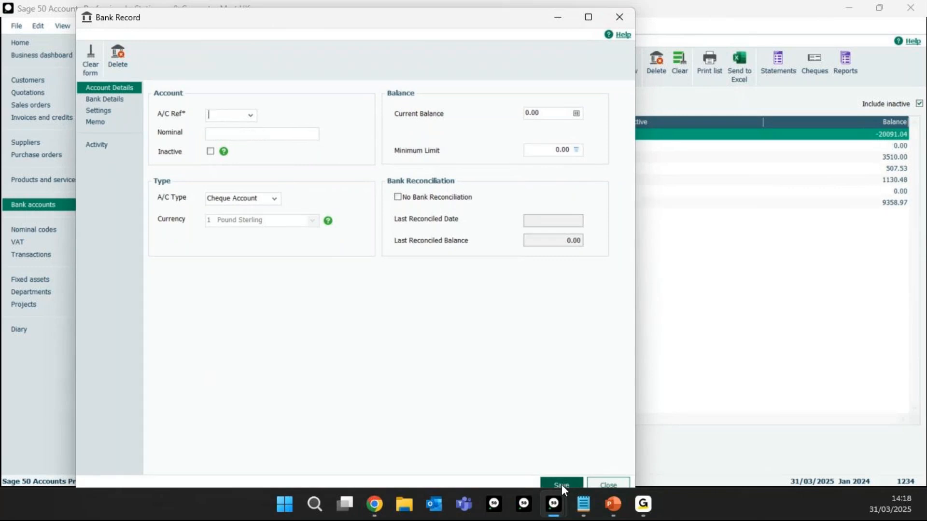
left_click(609, 483)
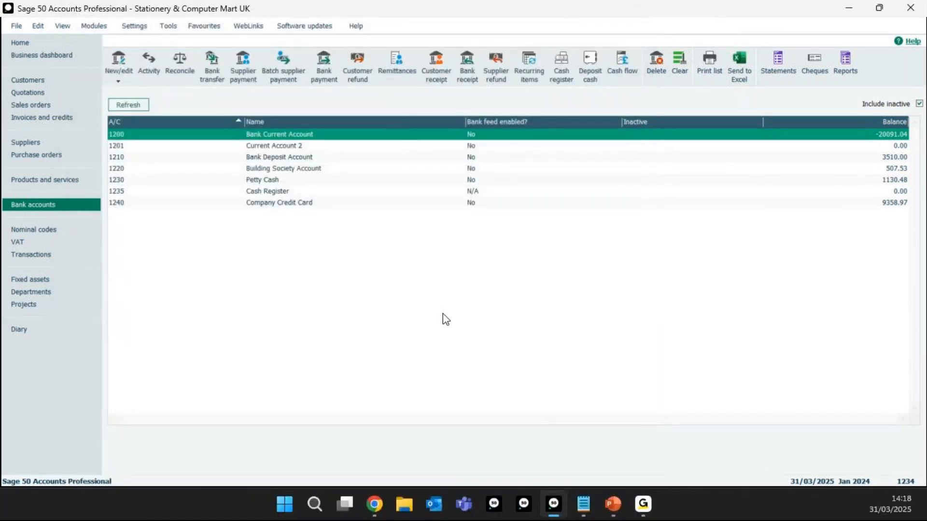
Step: Check Current Account 2 (1201) in the bank accounts list and the account type in its nominal record
left_click(130, 150)
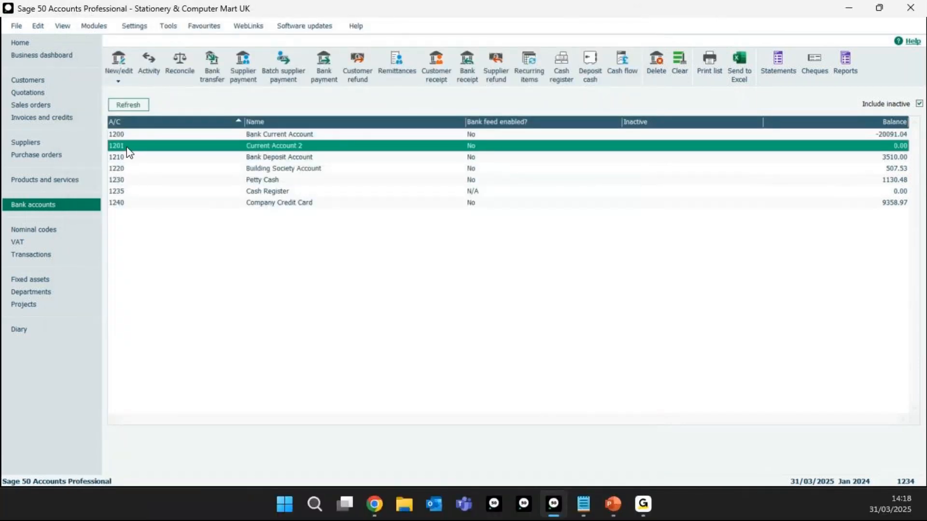
left_click(66, 237)
left_click(297, 228)
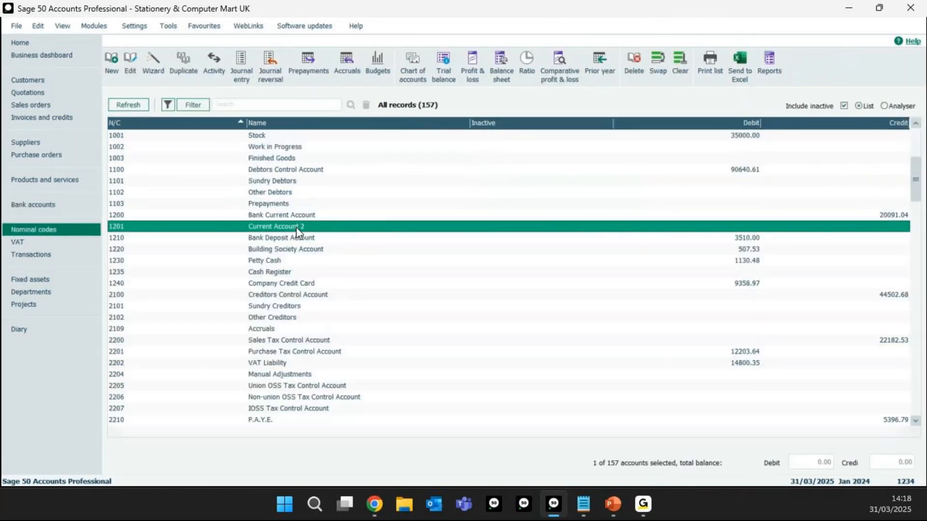
double_click(296, 227)
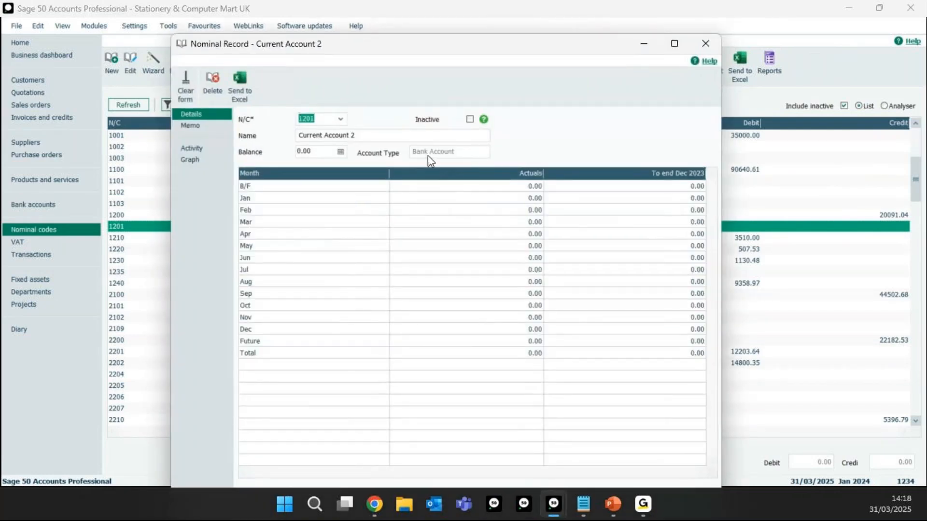
left_click(706, 45)
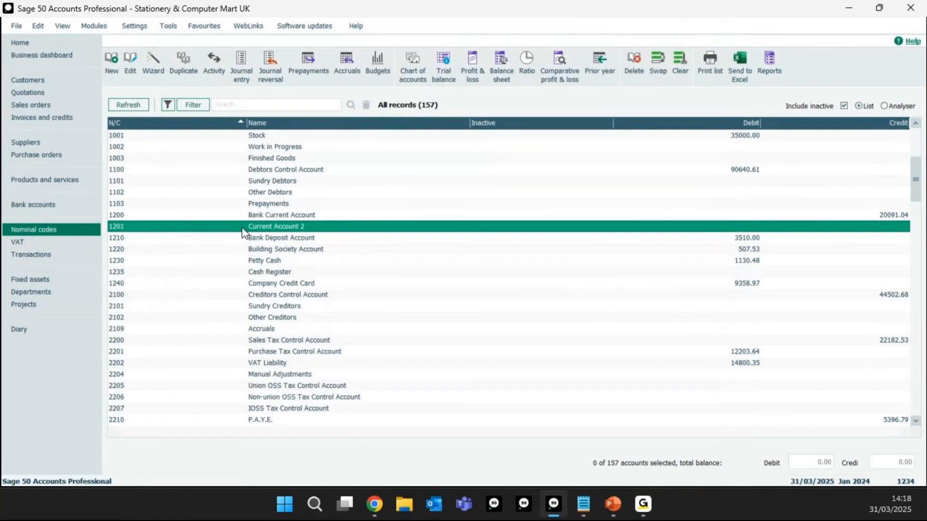
left_click(243, 230)
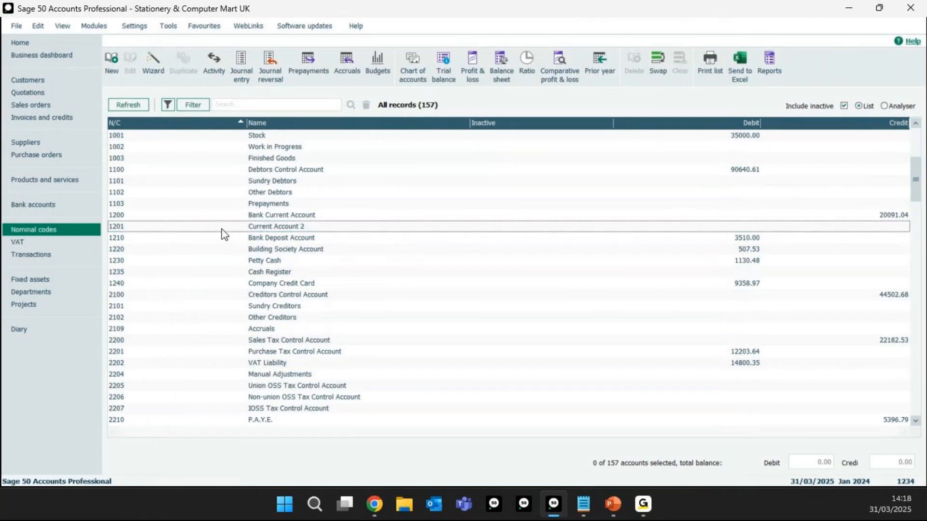
left_click(39, 207)
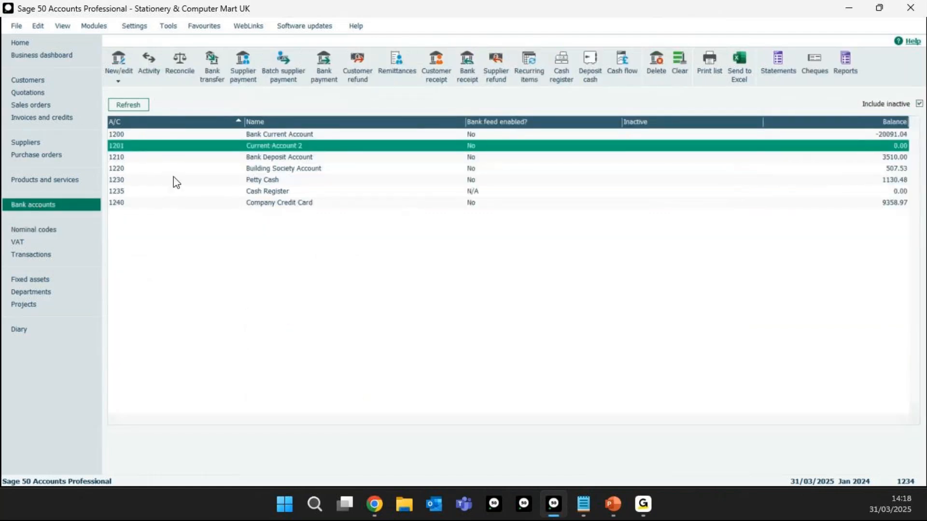
Step: View the nominal codes list and the home page, and return to the nominal codes list
left_click(56, 229)
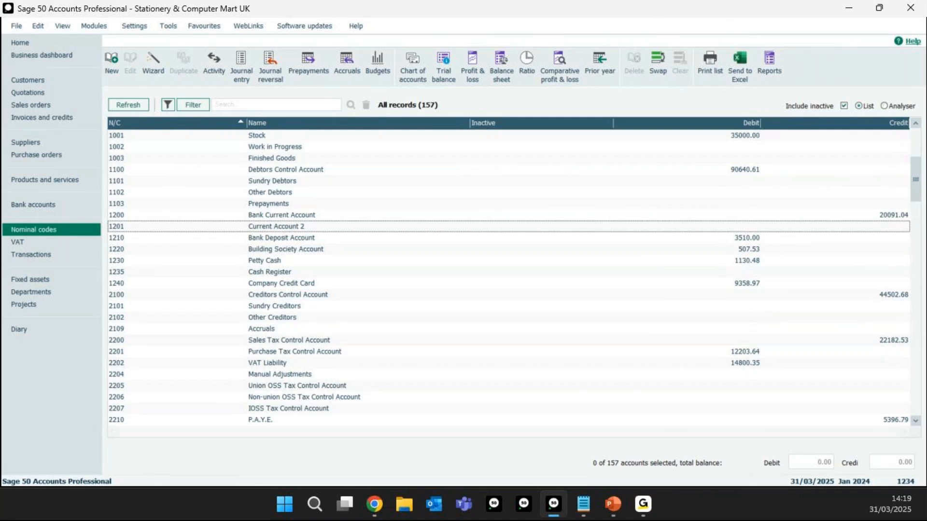
key("alt+Tab")
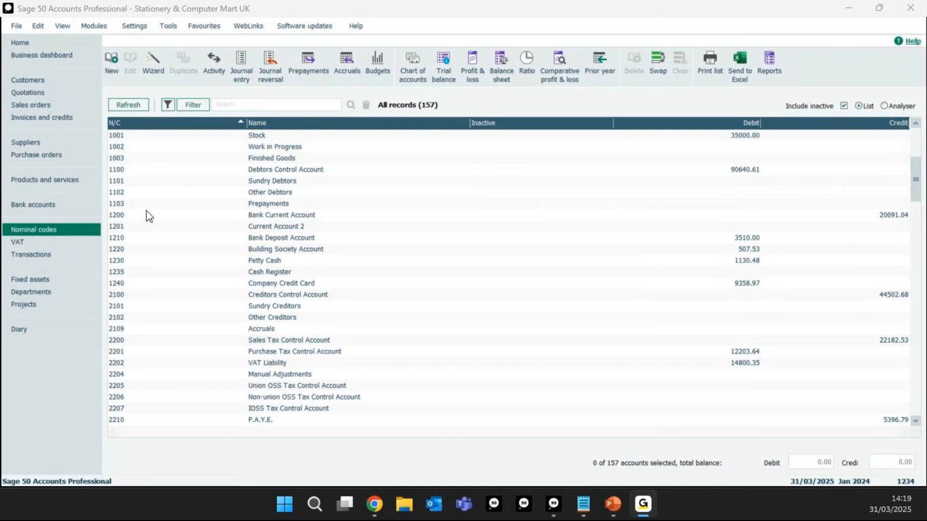
left_click(20, 45)
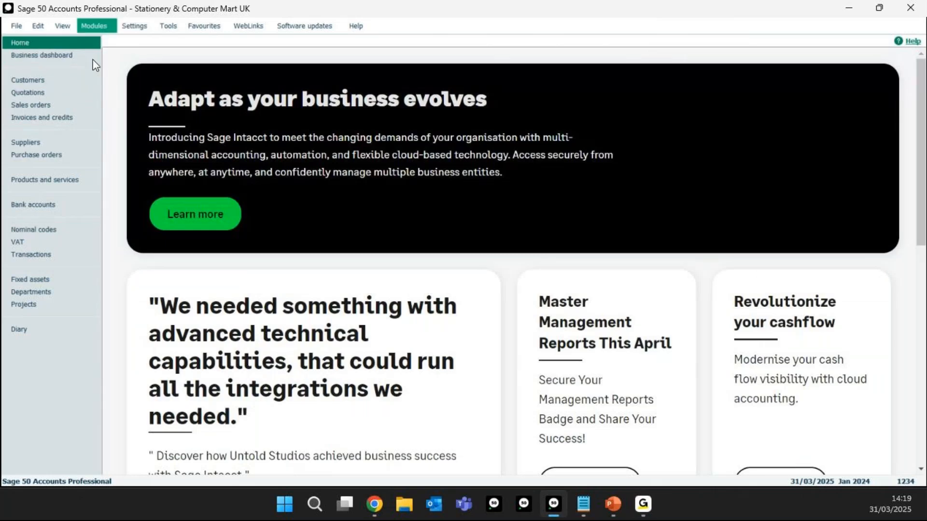
left_click(52, 228)
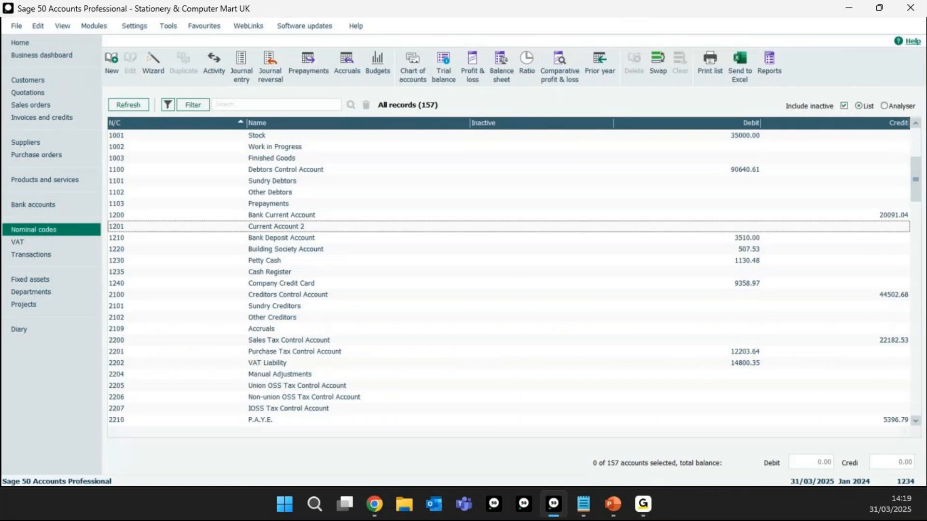